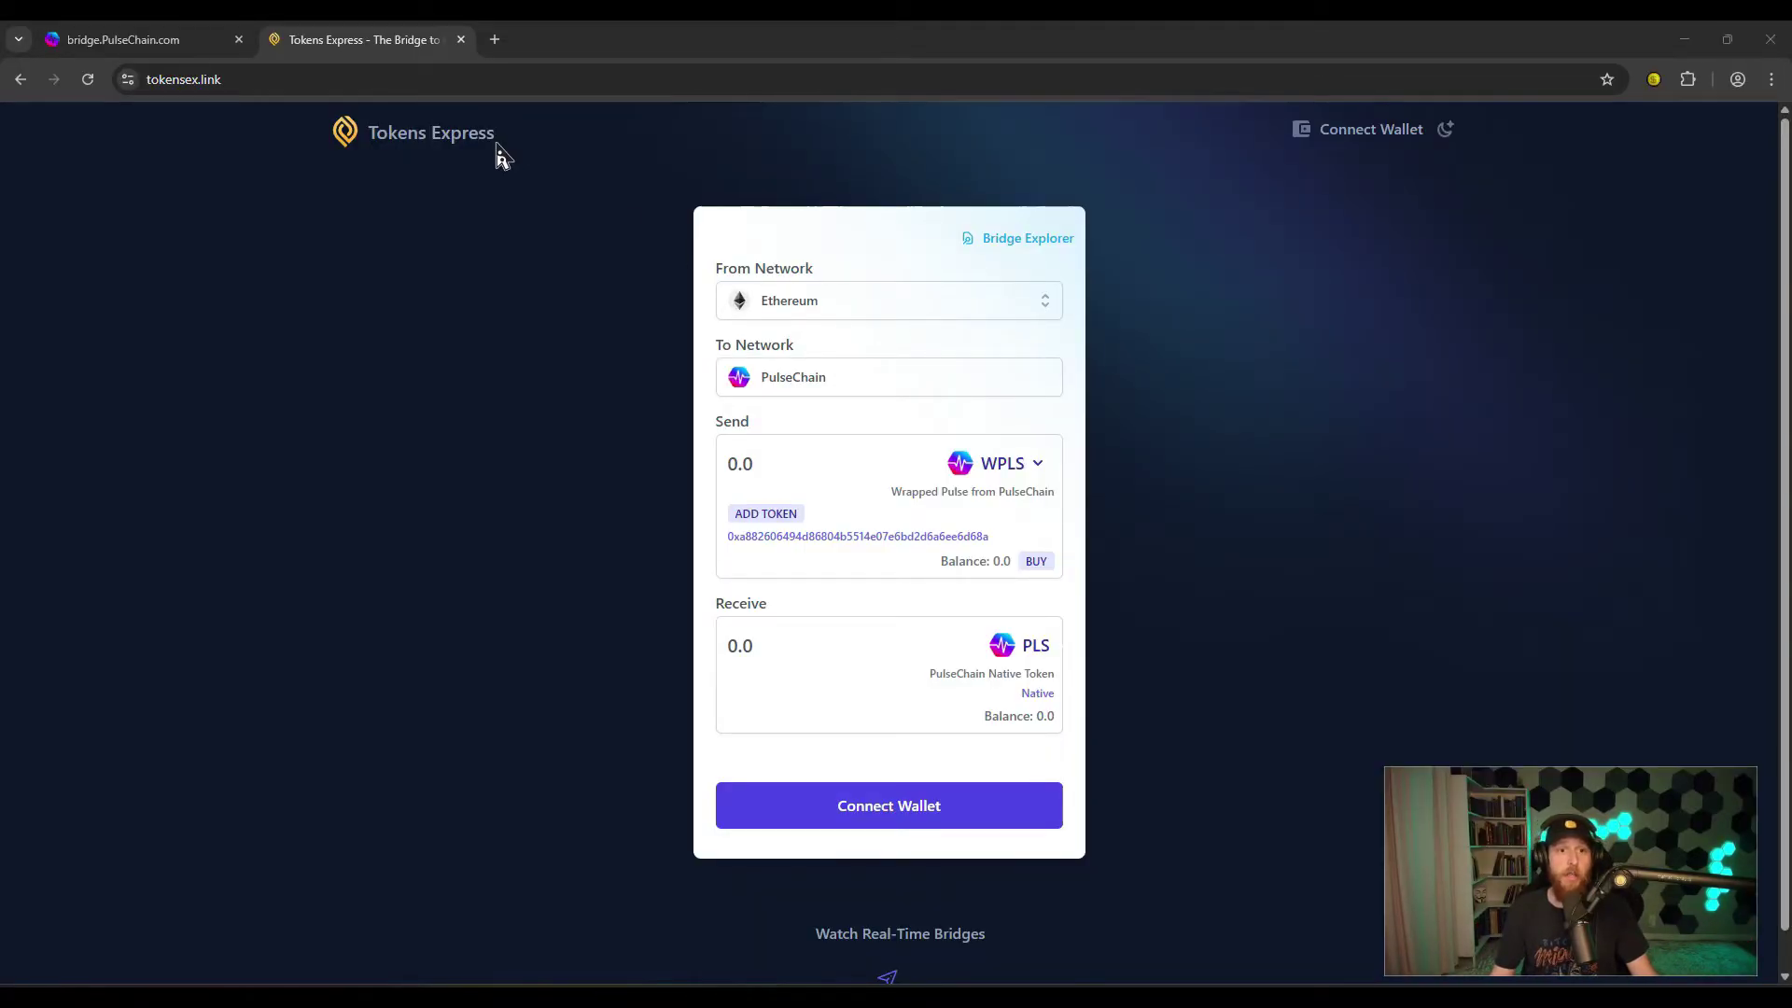
Step: Highlight the Tokens Express site name on the bridge page
drag(504, 149, 363, 165)
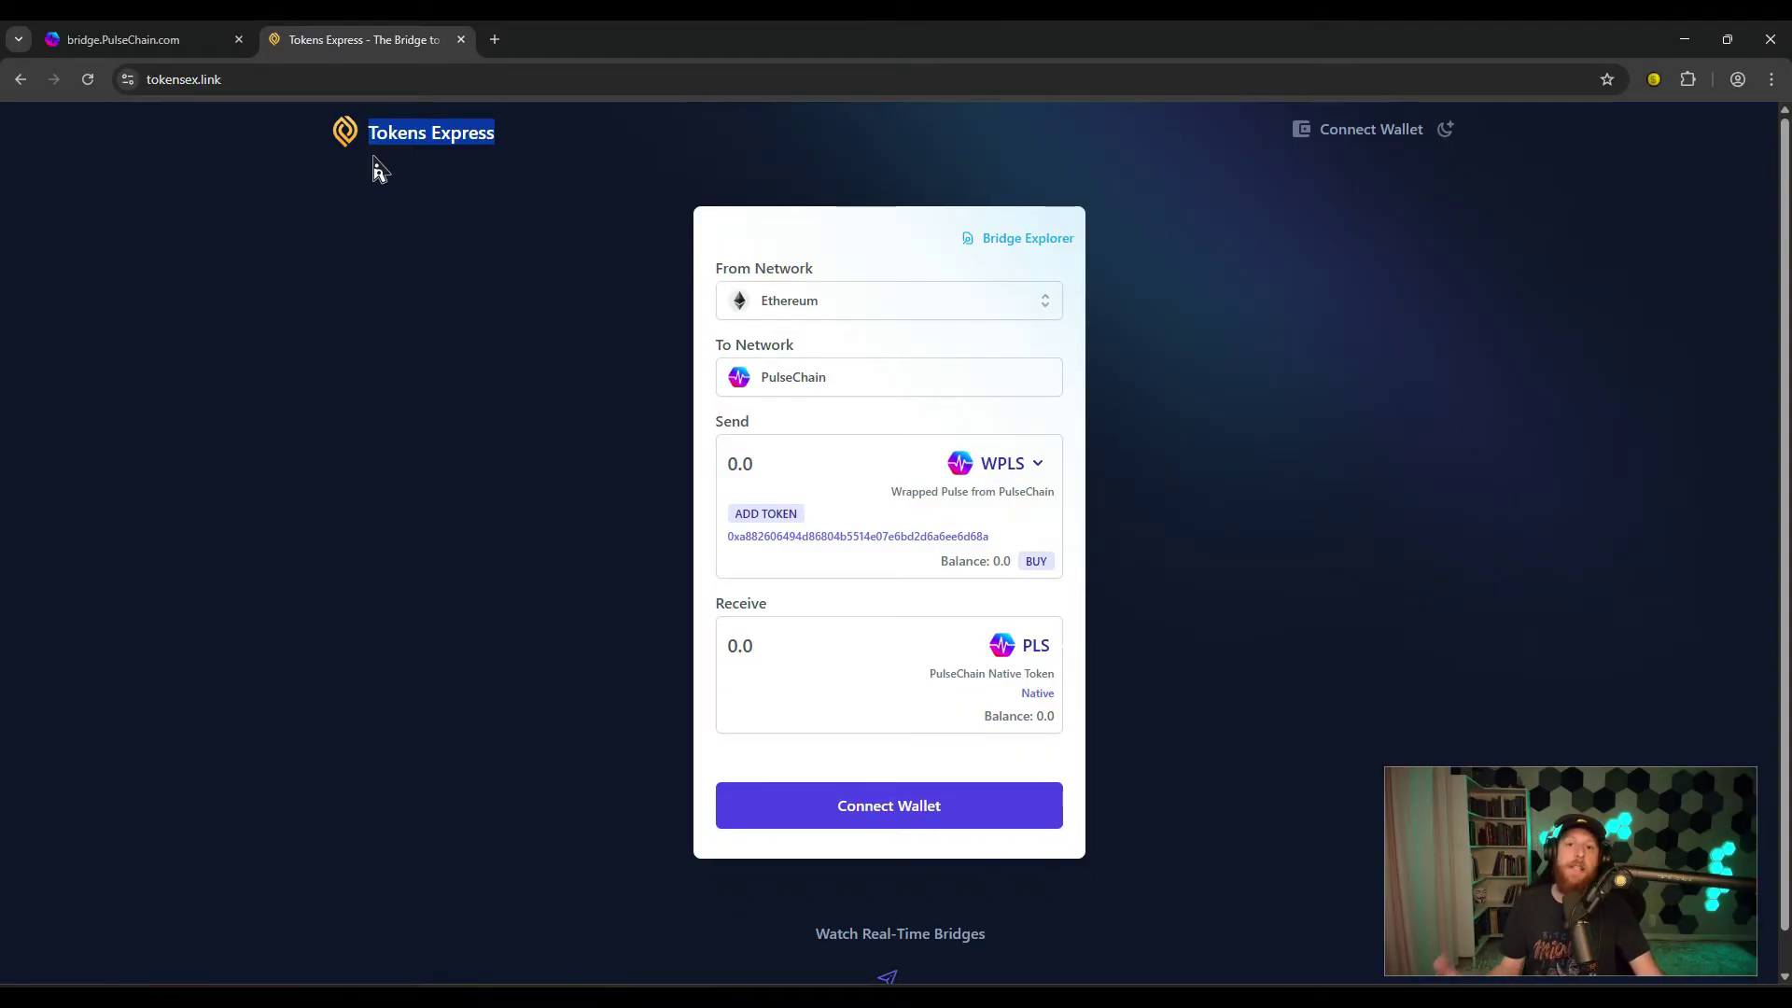
Step: Go to the bridge.pulsechain.com tab and open the Token Express community site
click(128, 54)
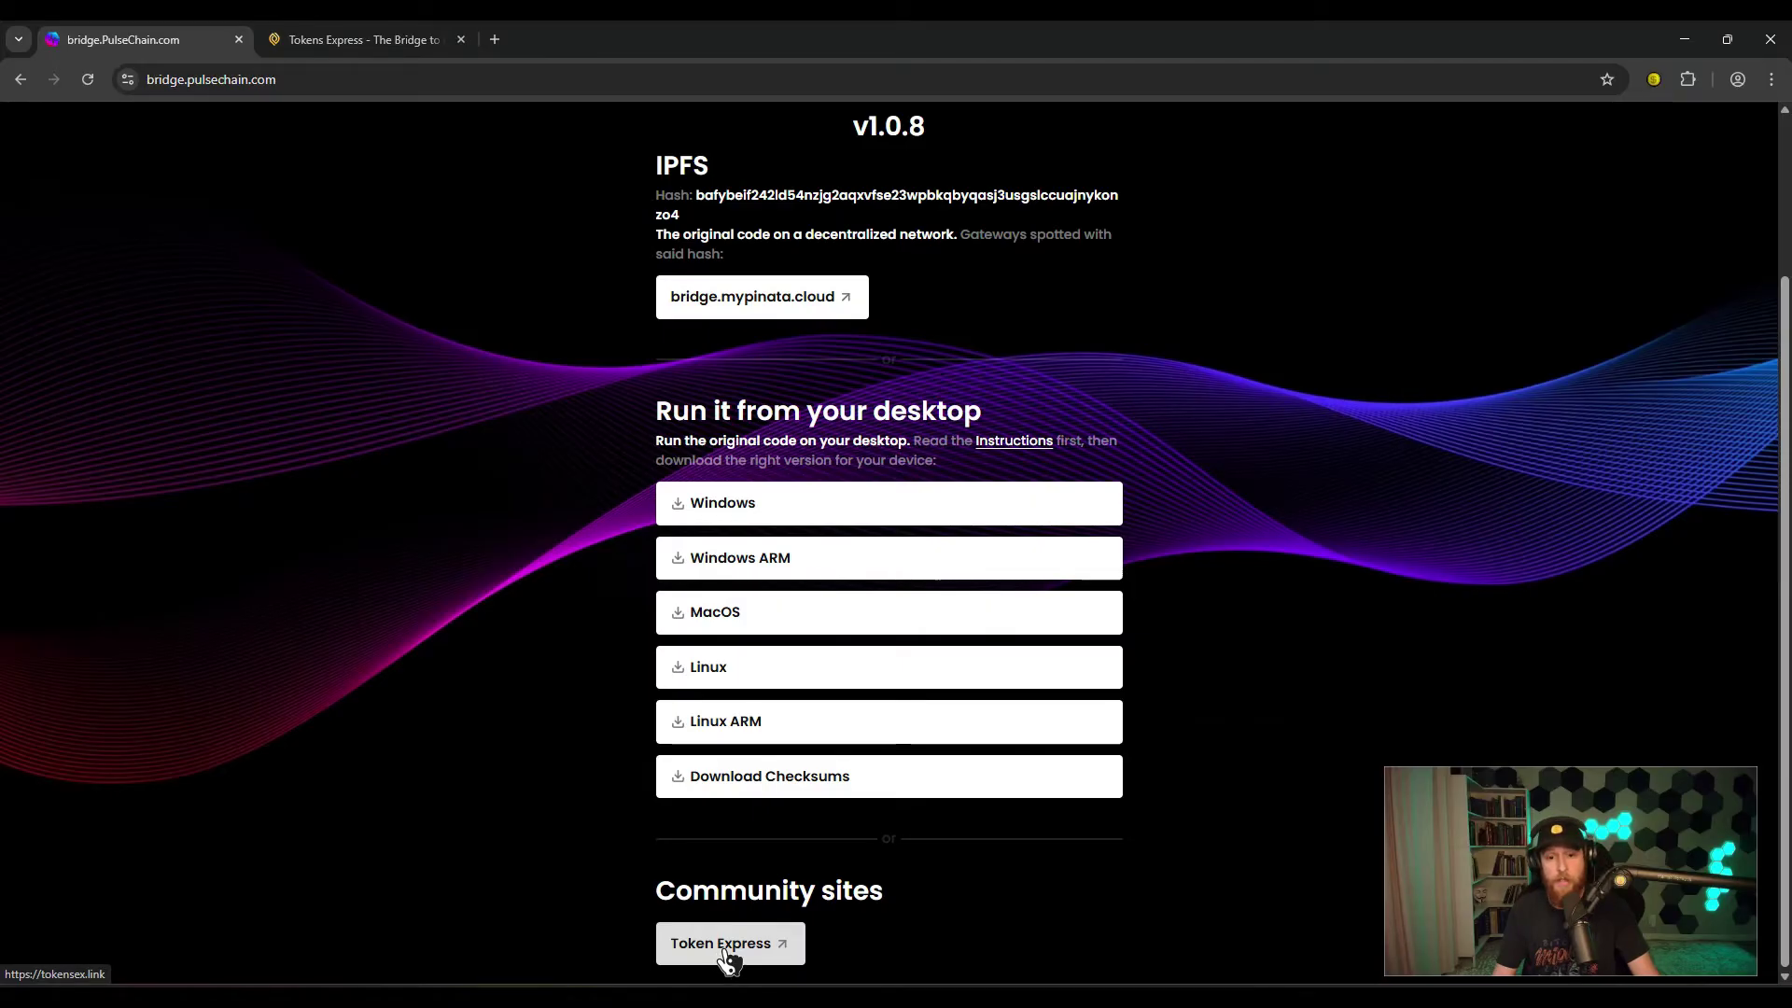
click(734, 964)
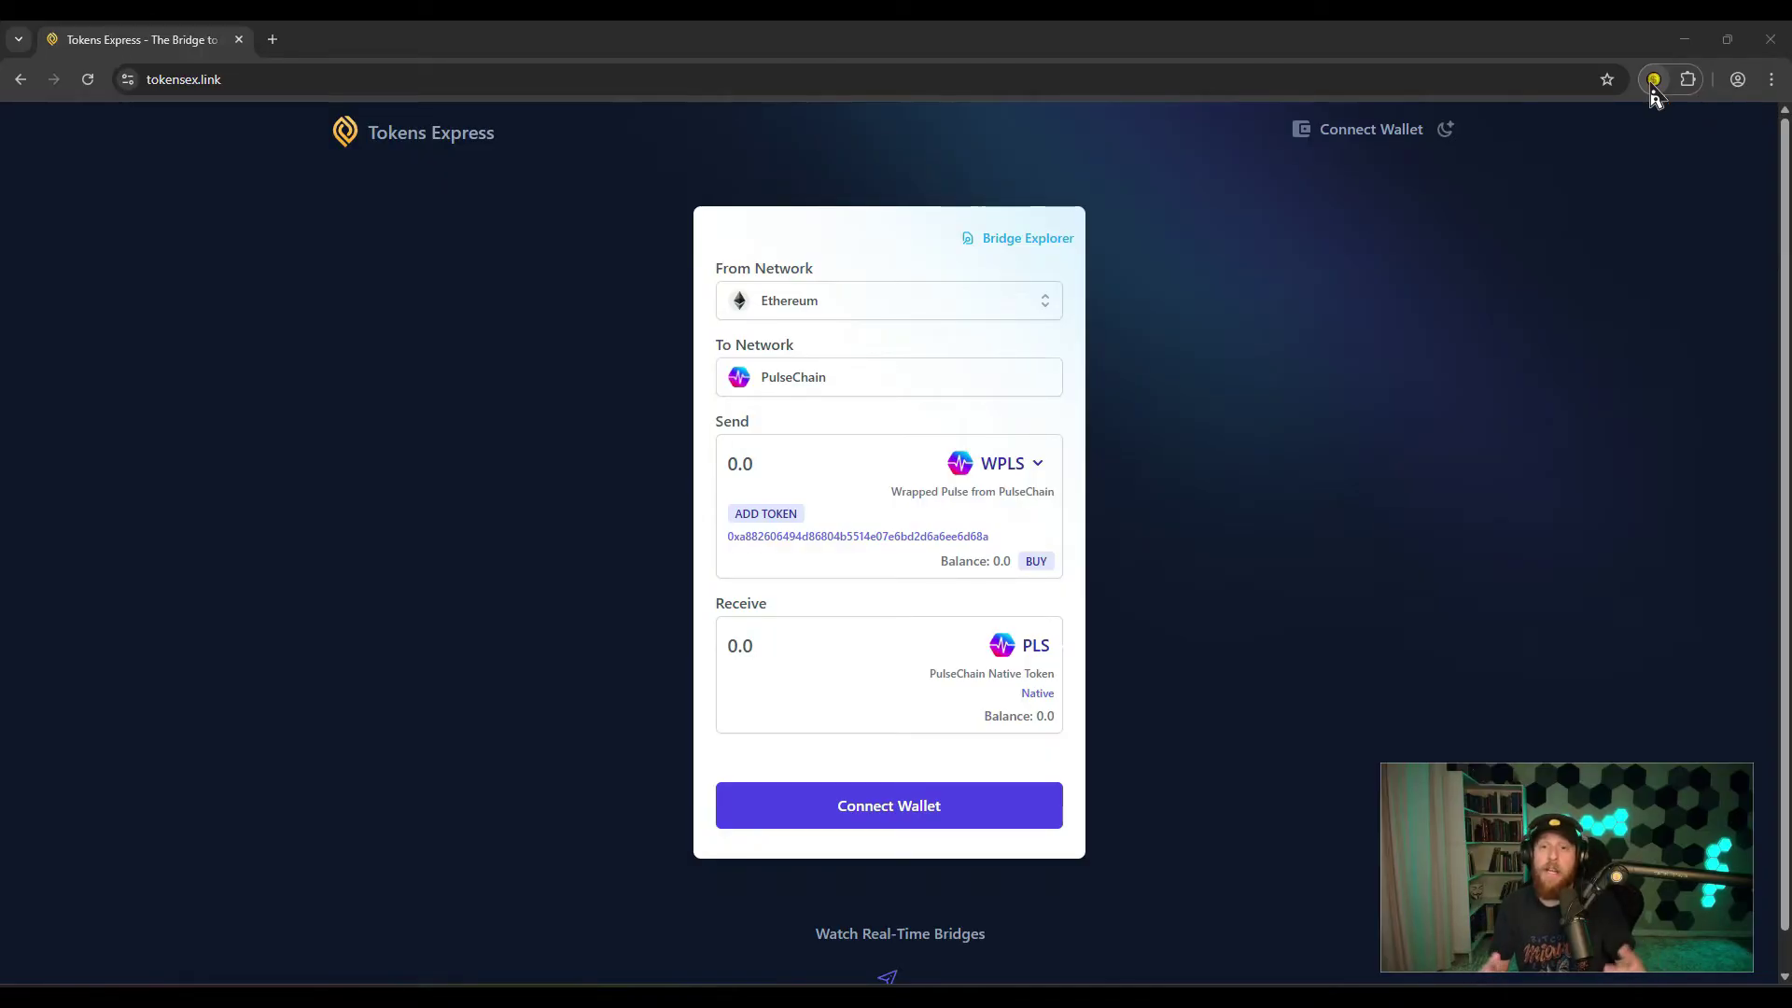
Step: Open Internet Money Wallet, view Account 1's 0.077568 ETH, then return to Tokens Express
click(1652, 86)
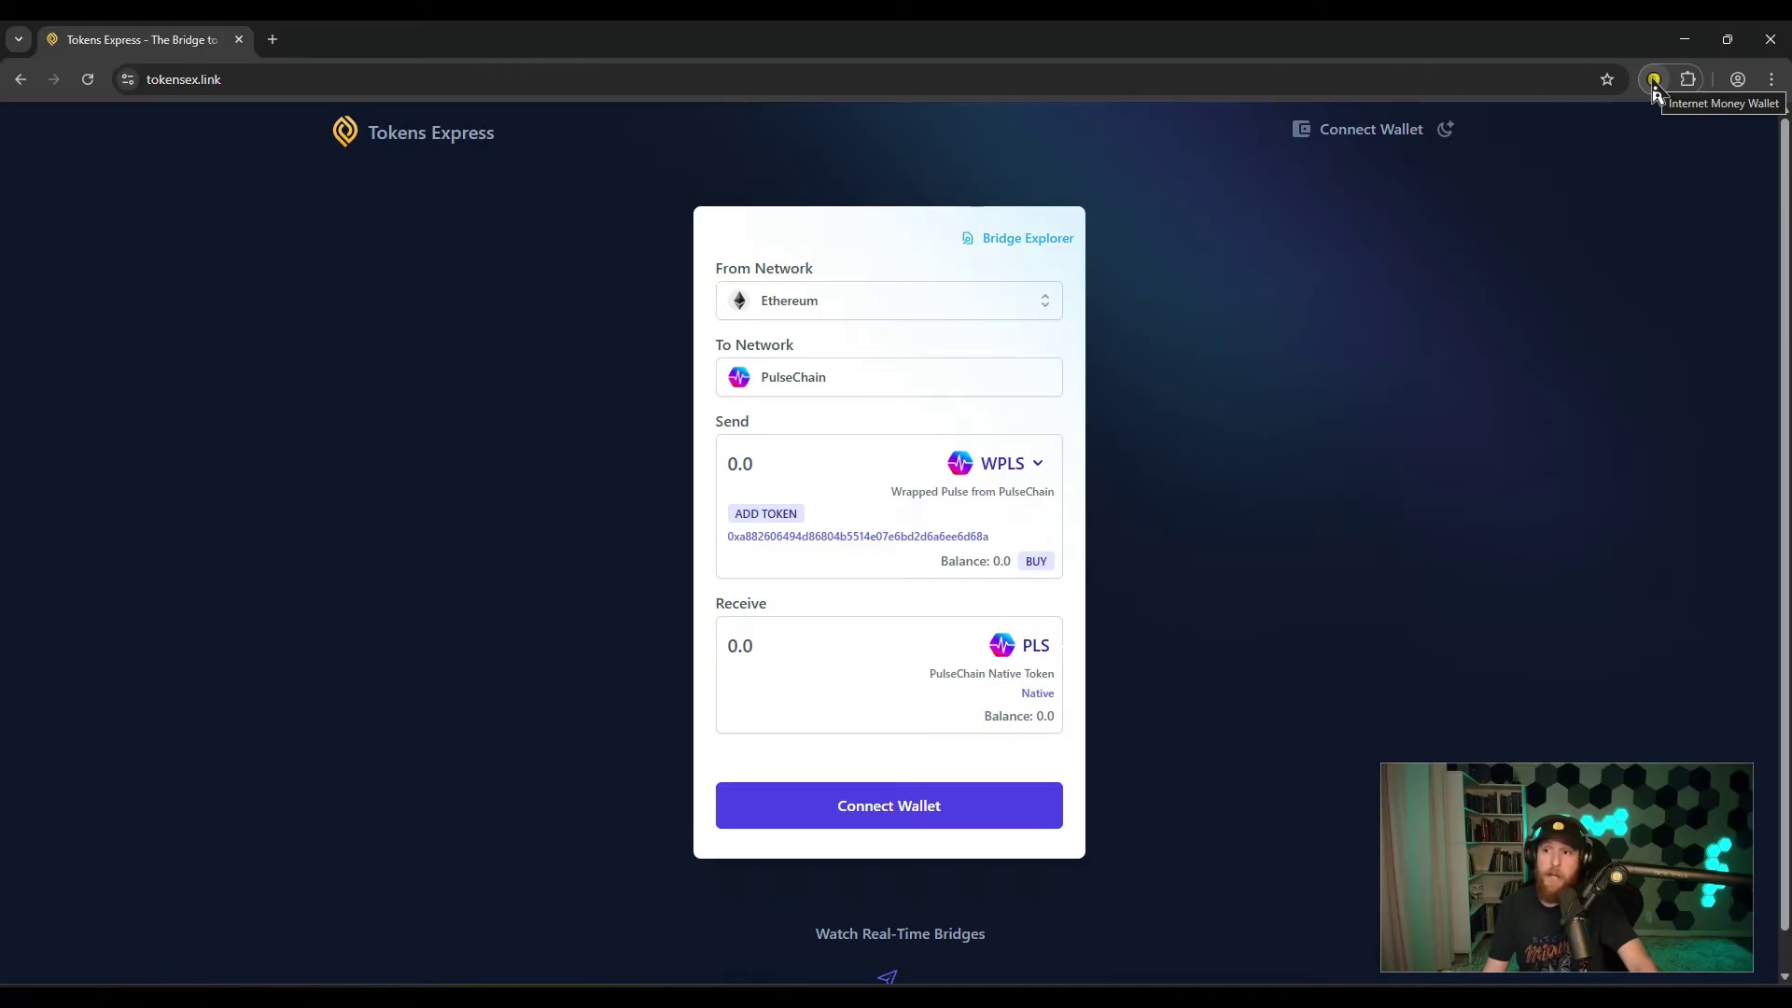
click(1655, 86)
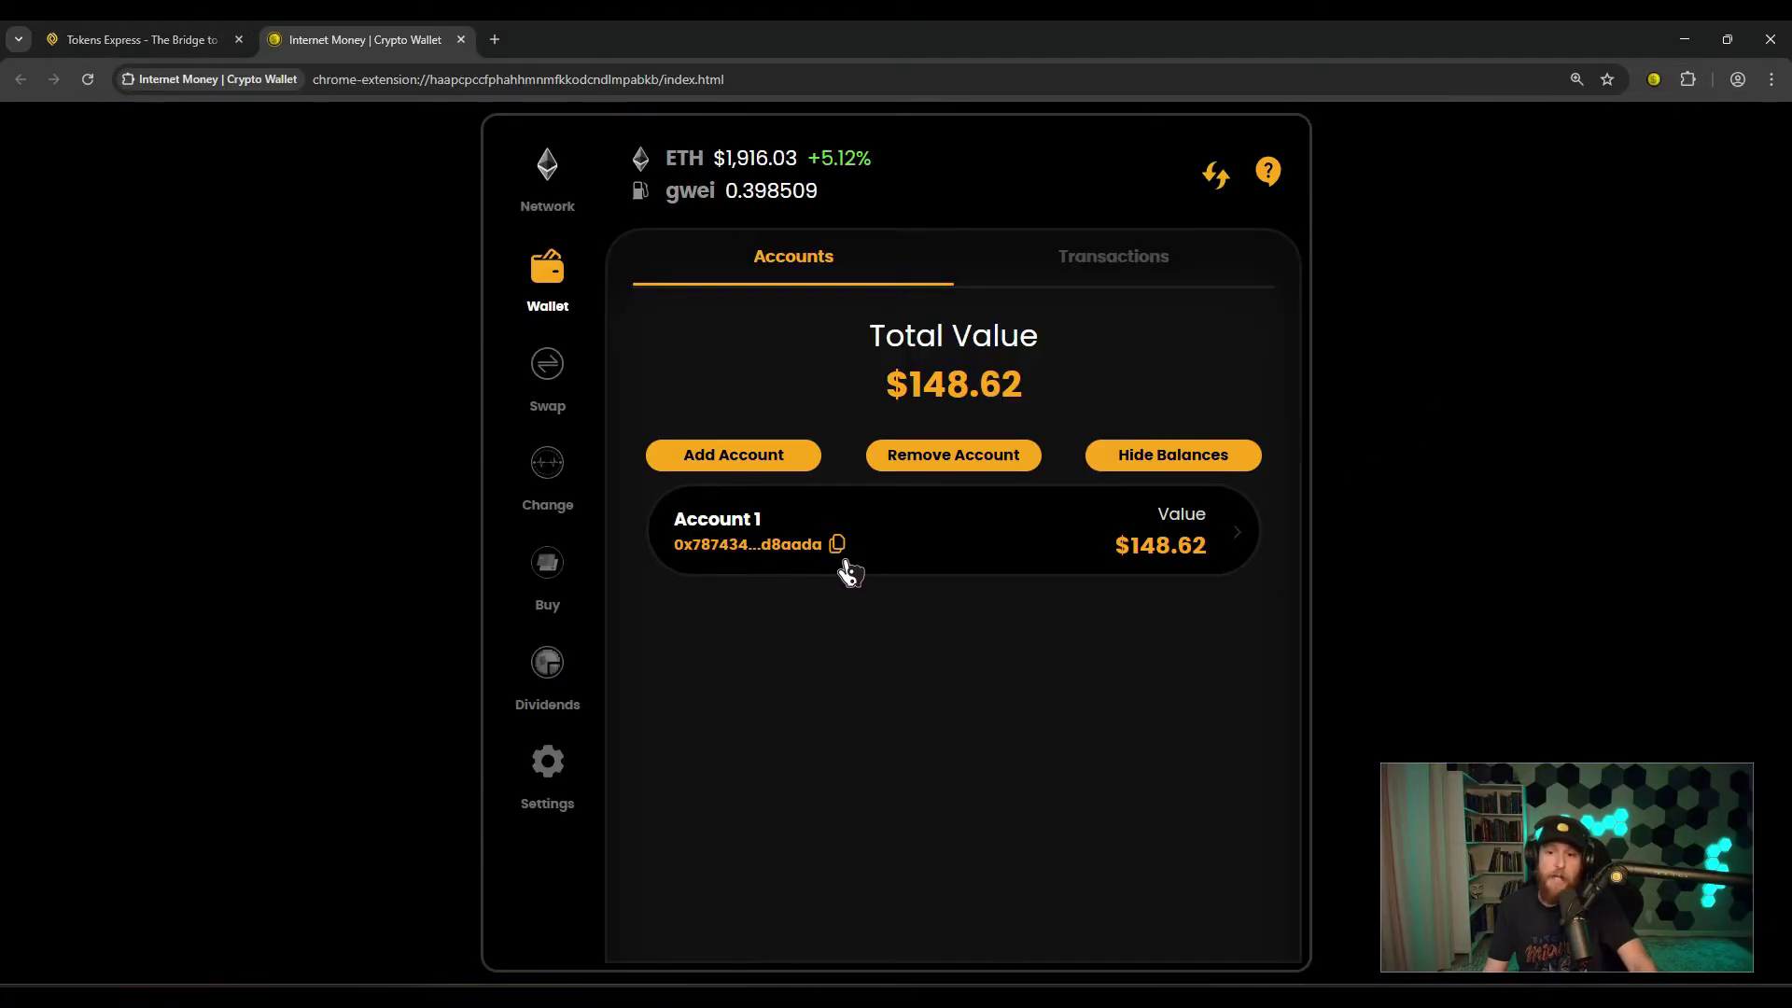
click(933, 560)
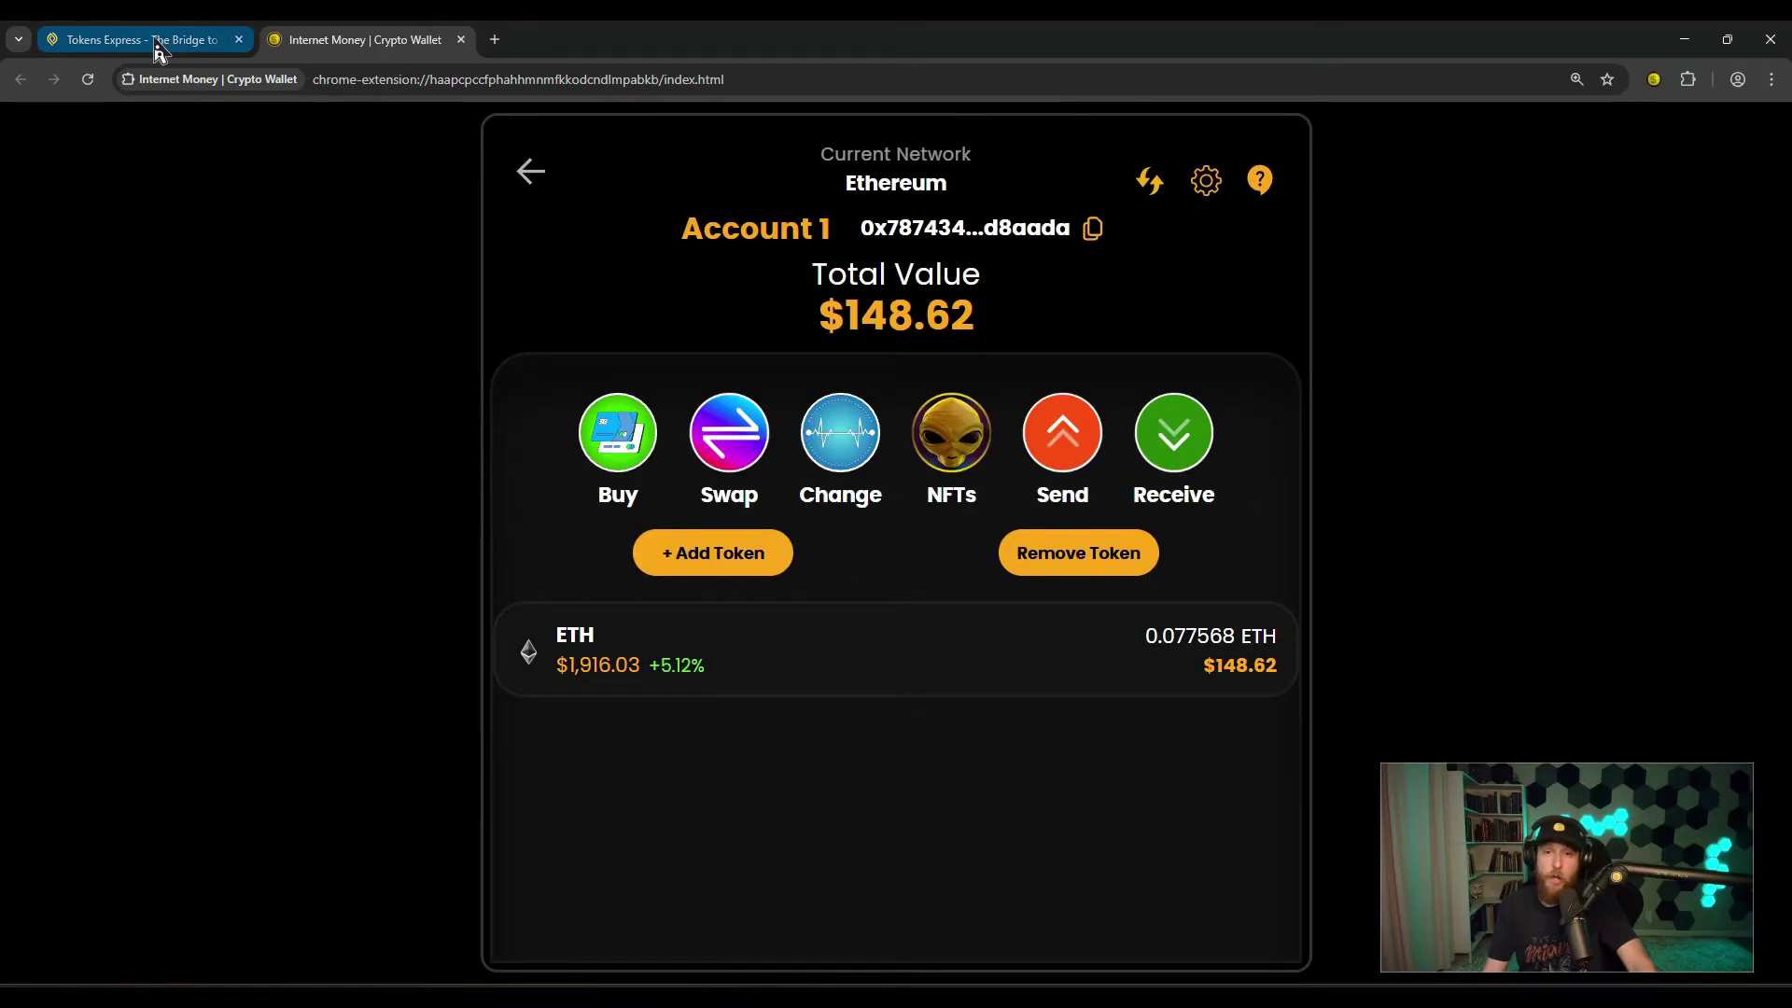
click(161, 45)
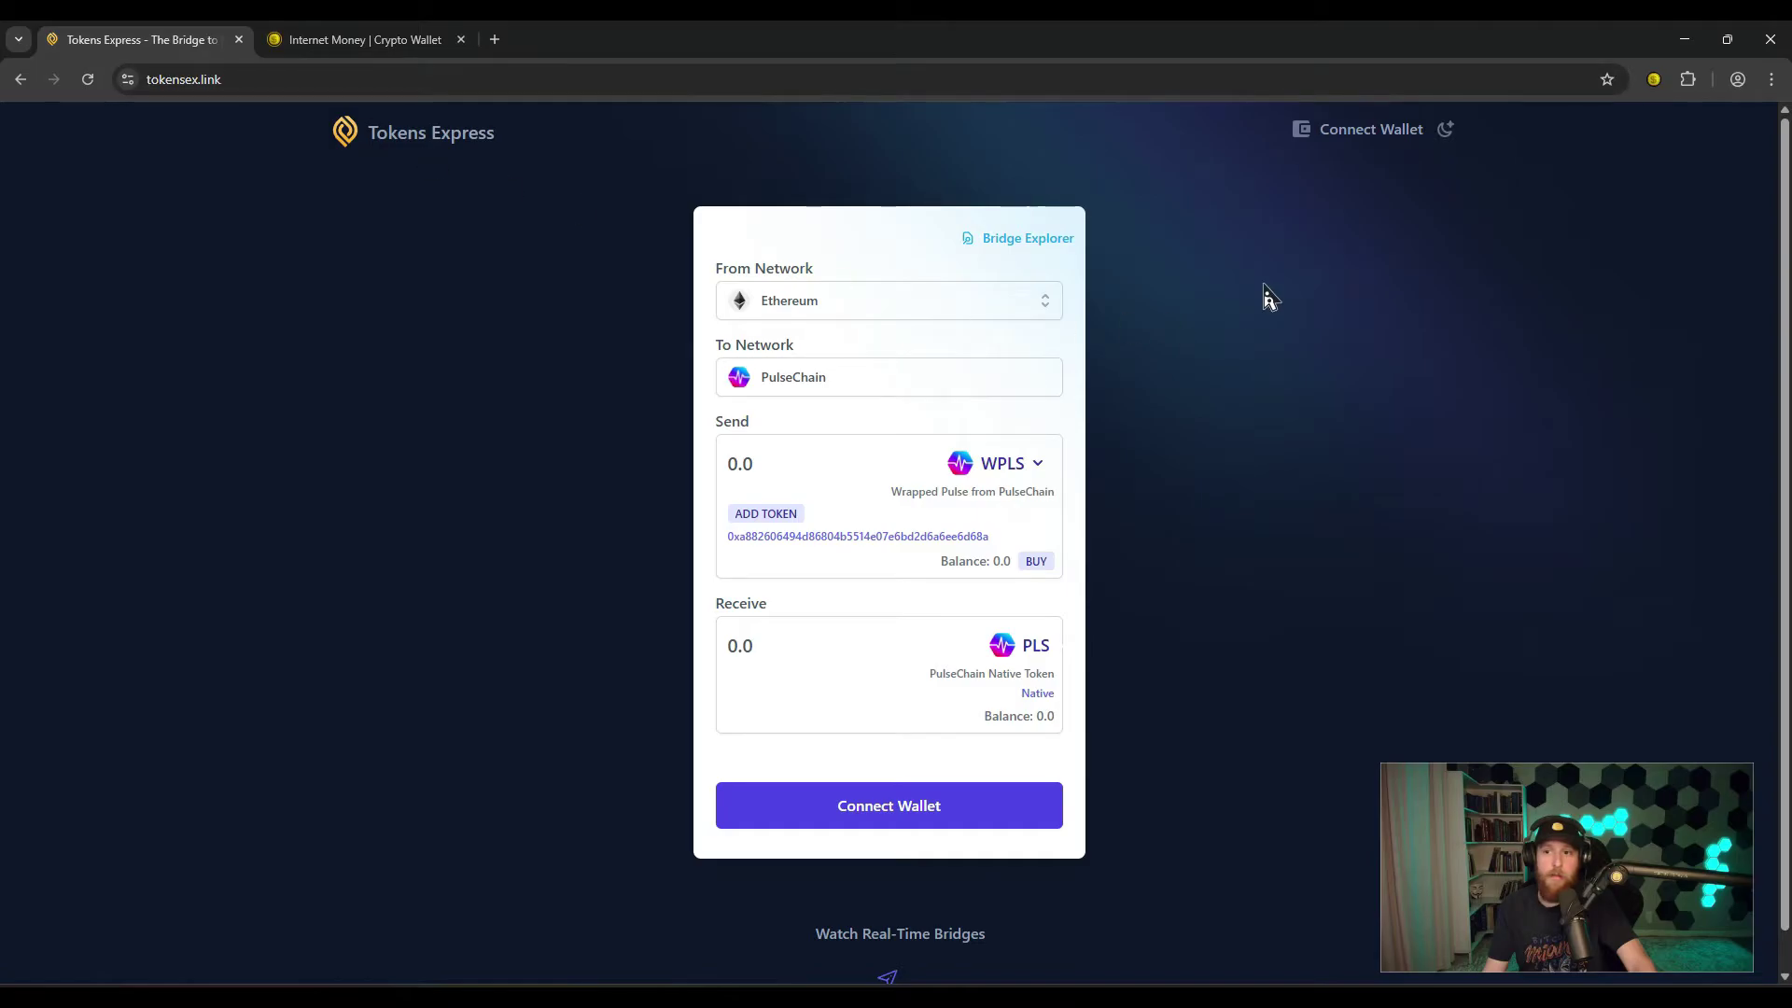
Step: Start a wallet connection, search the full wallet list for 'internet' and pick Internet Money
click(1344, 139)
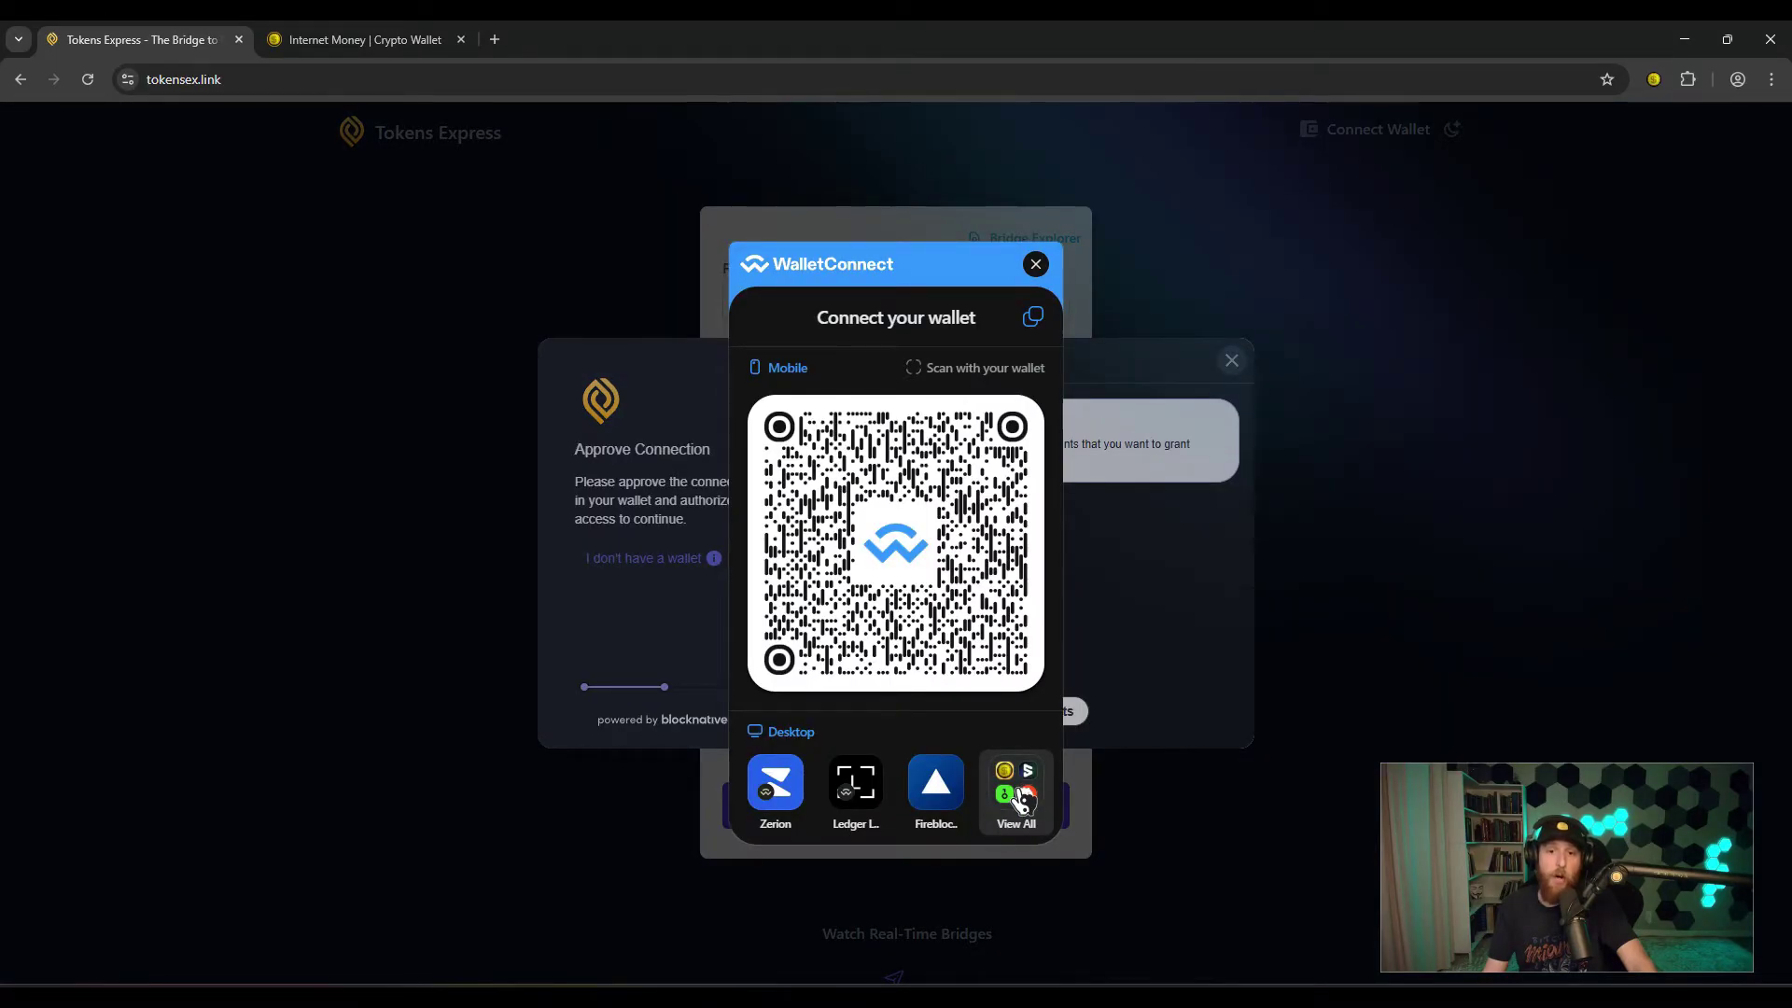
click(1017, 793)
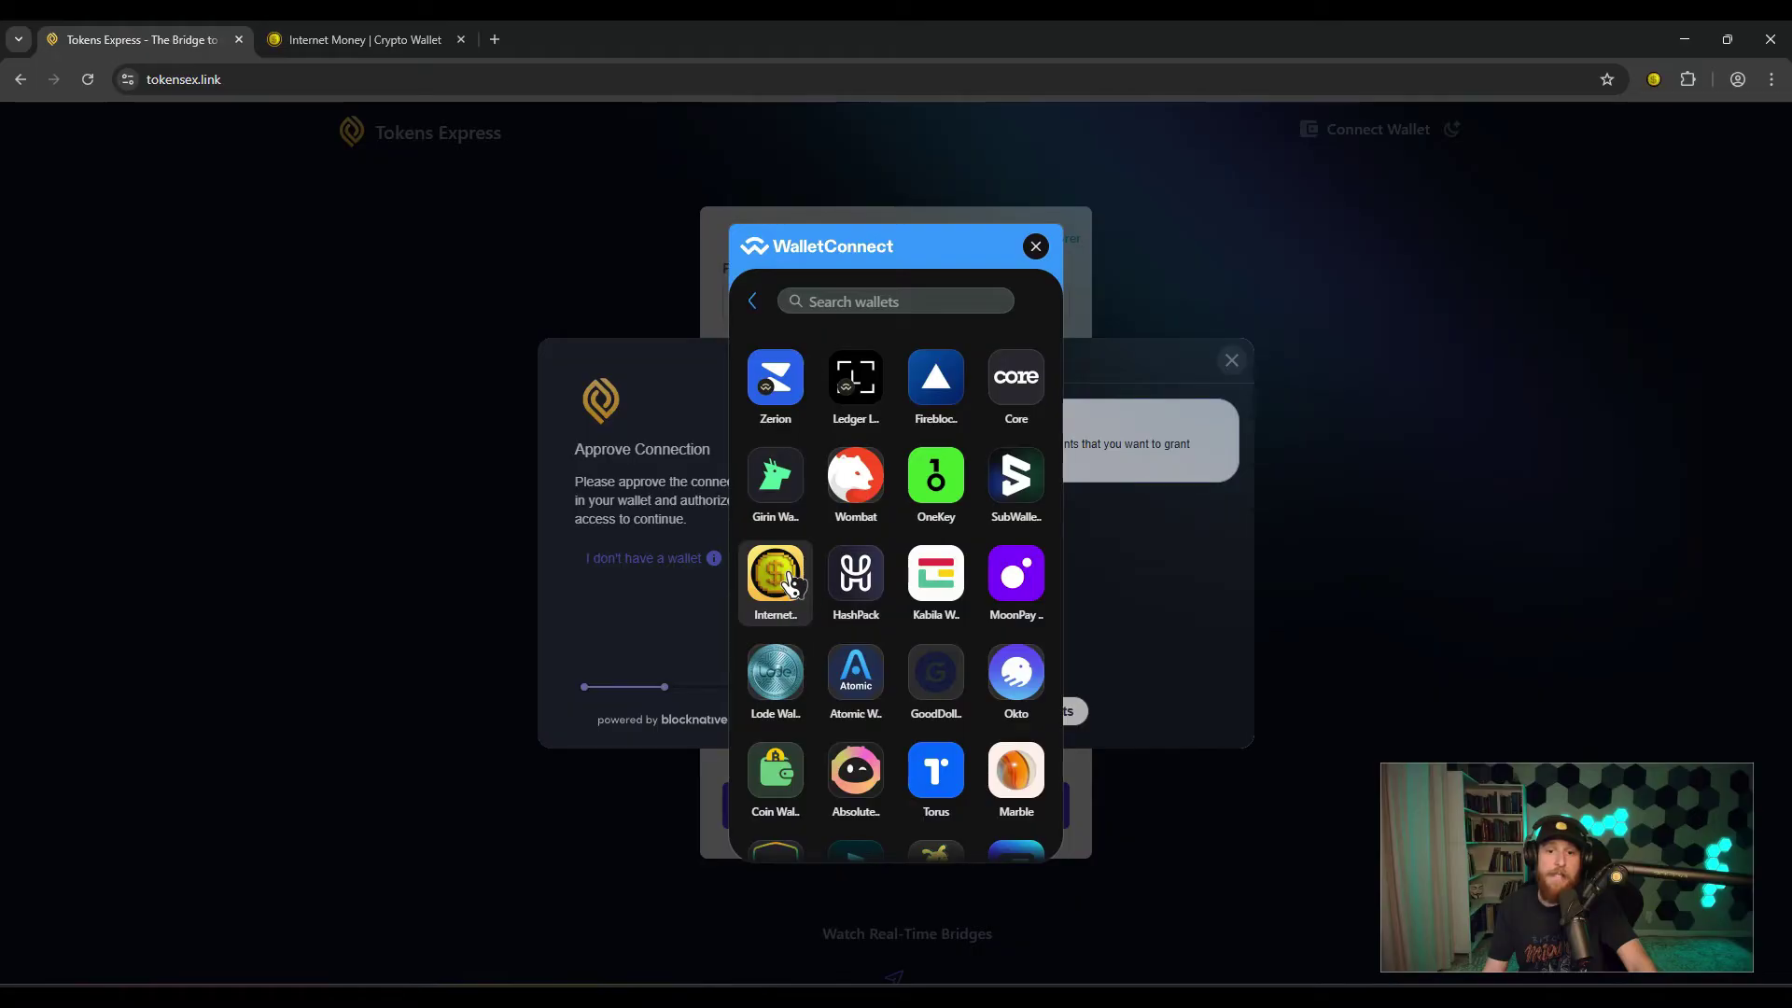
click(856, 300)
text(in)
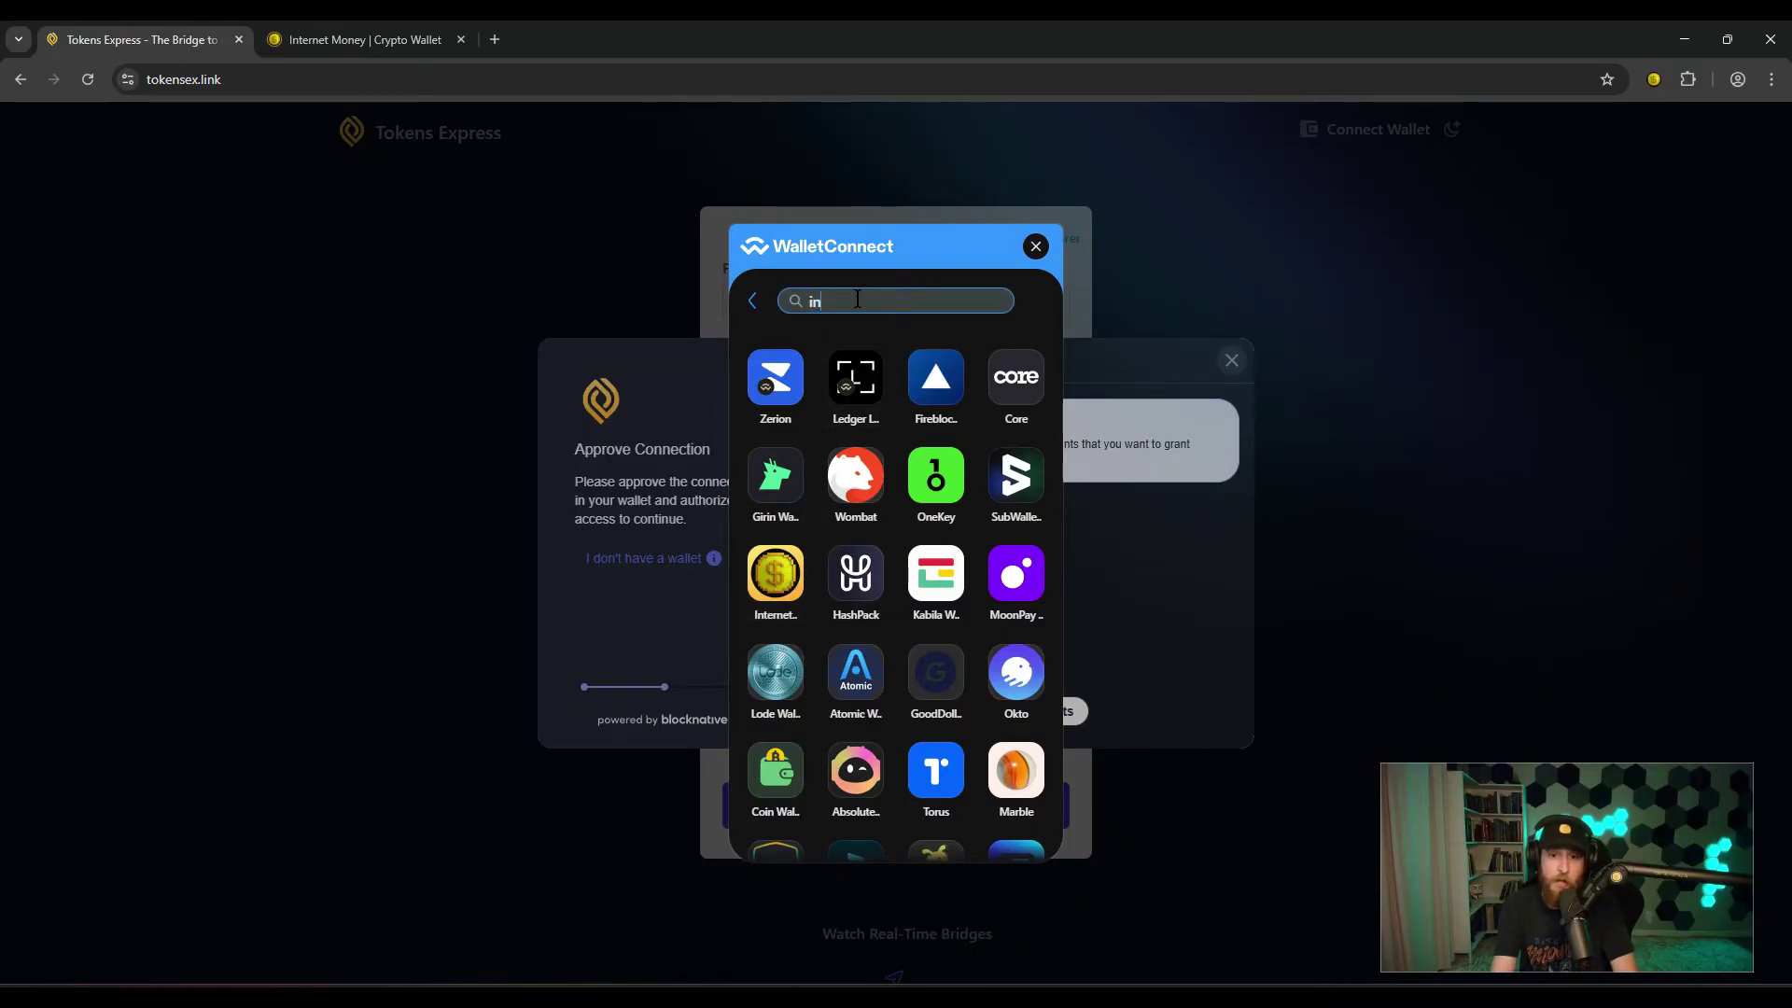
text(ternet)
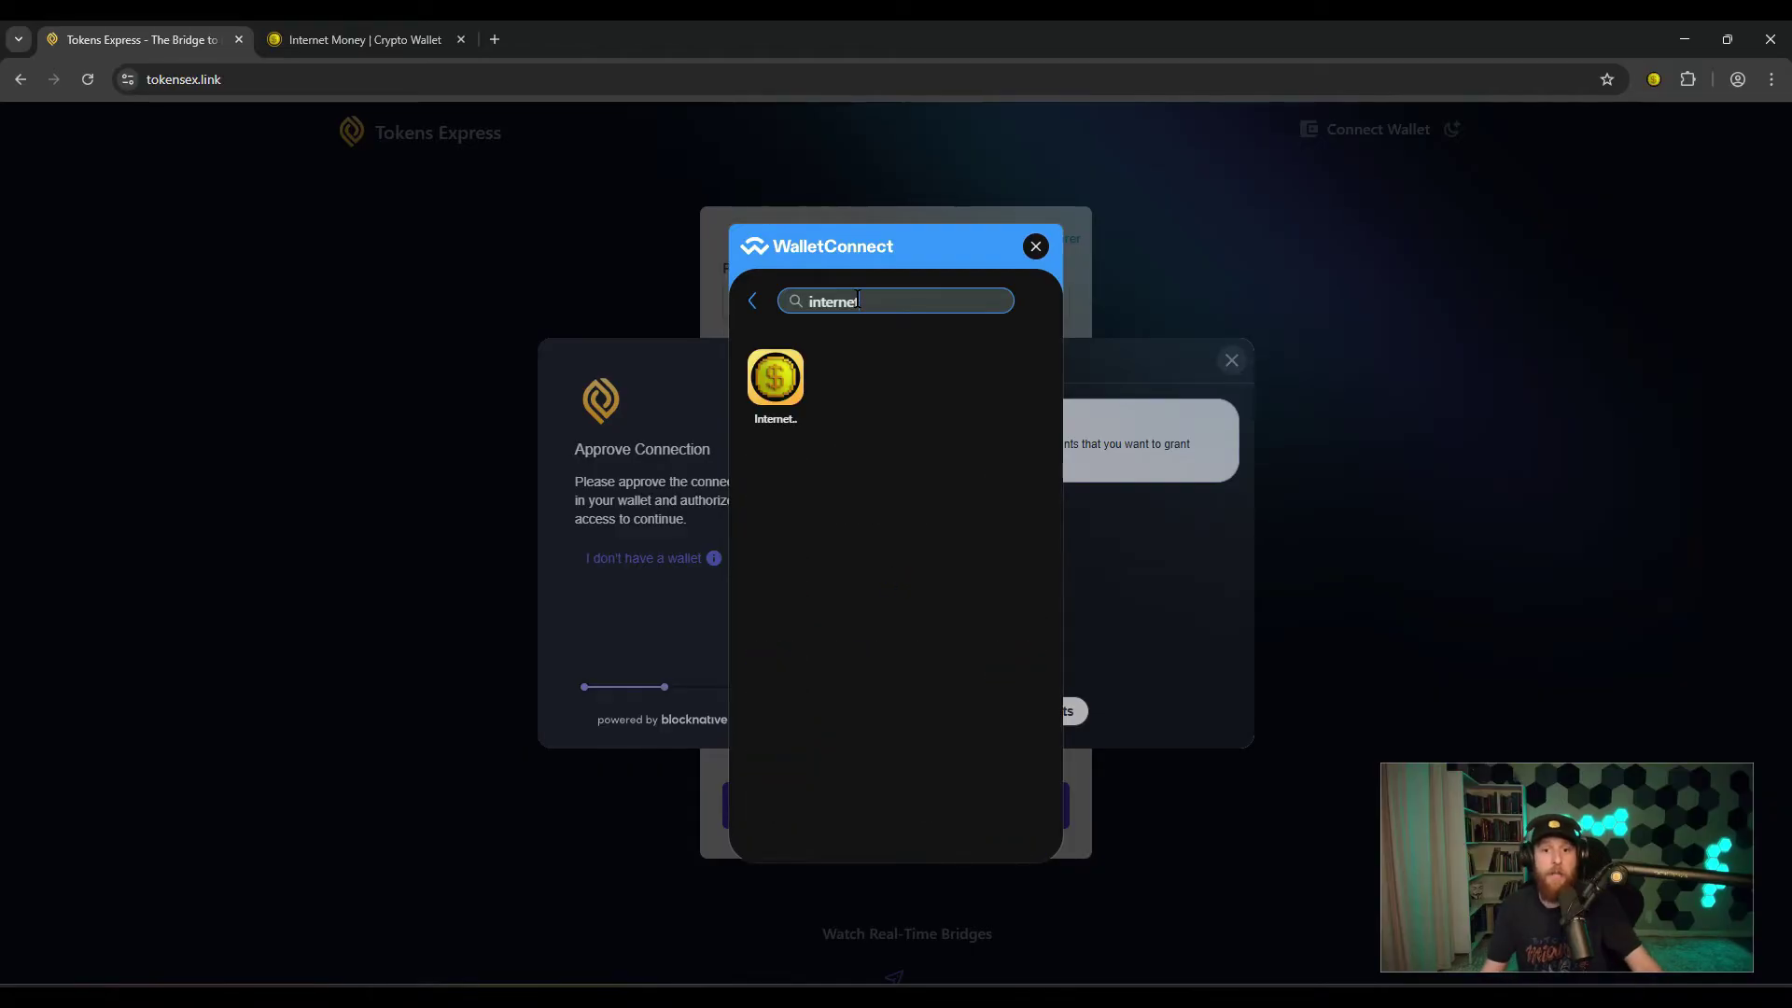
click(790, 392)
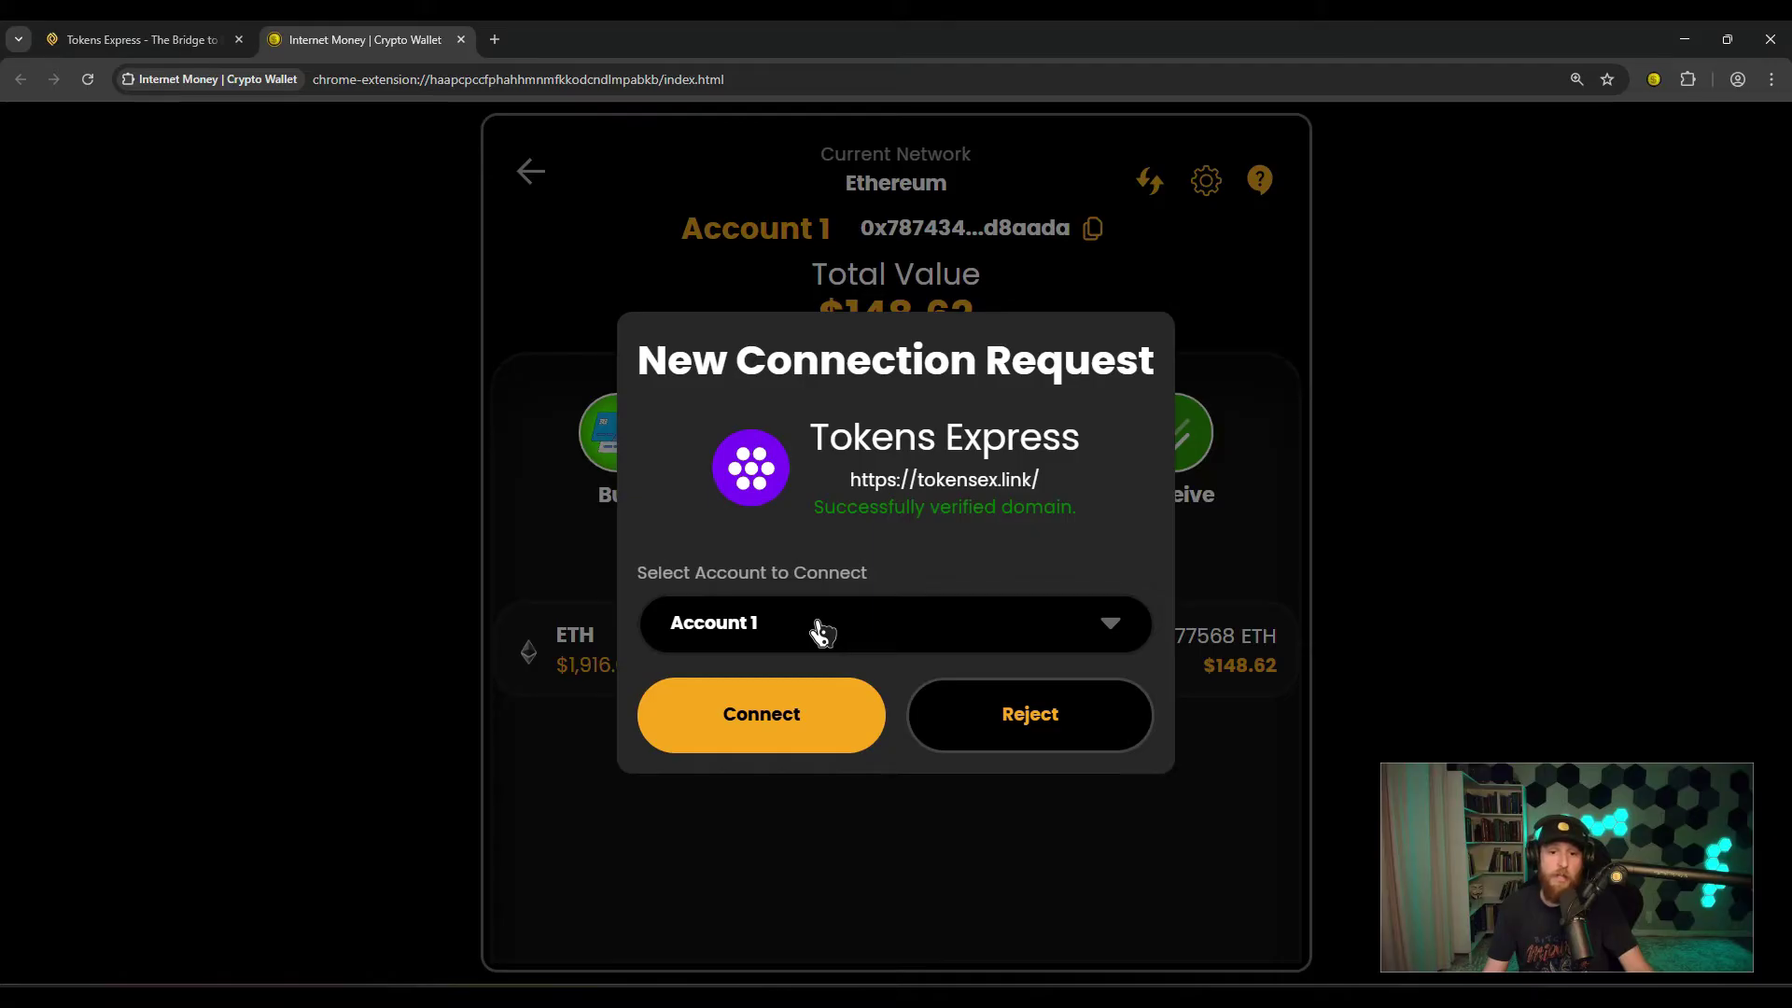
Step: Approve the Tokens Express connection with Account 1 and dismiss the wallet's success message
click(819, 640)
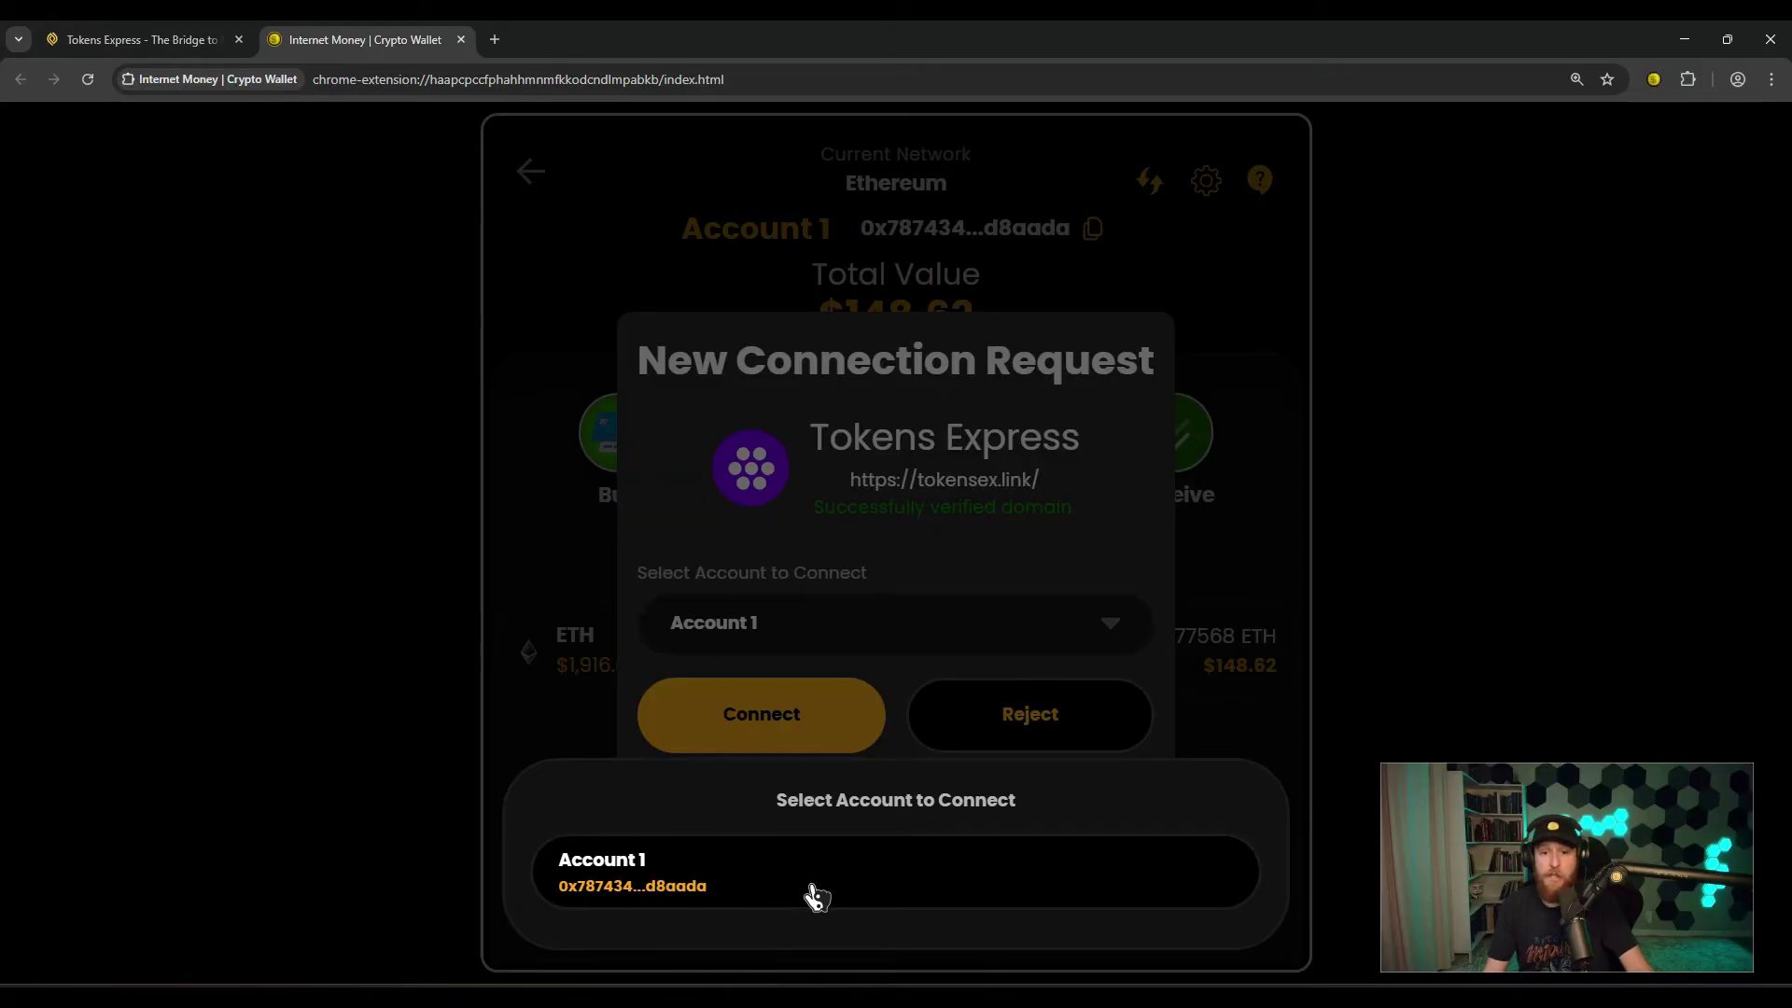
click(815, 894)
click(762, 711)
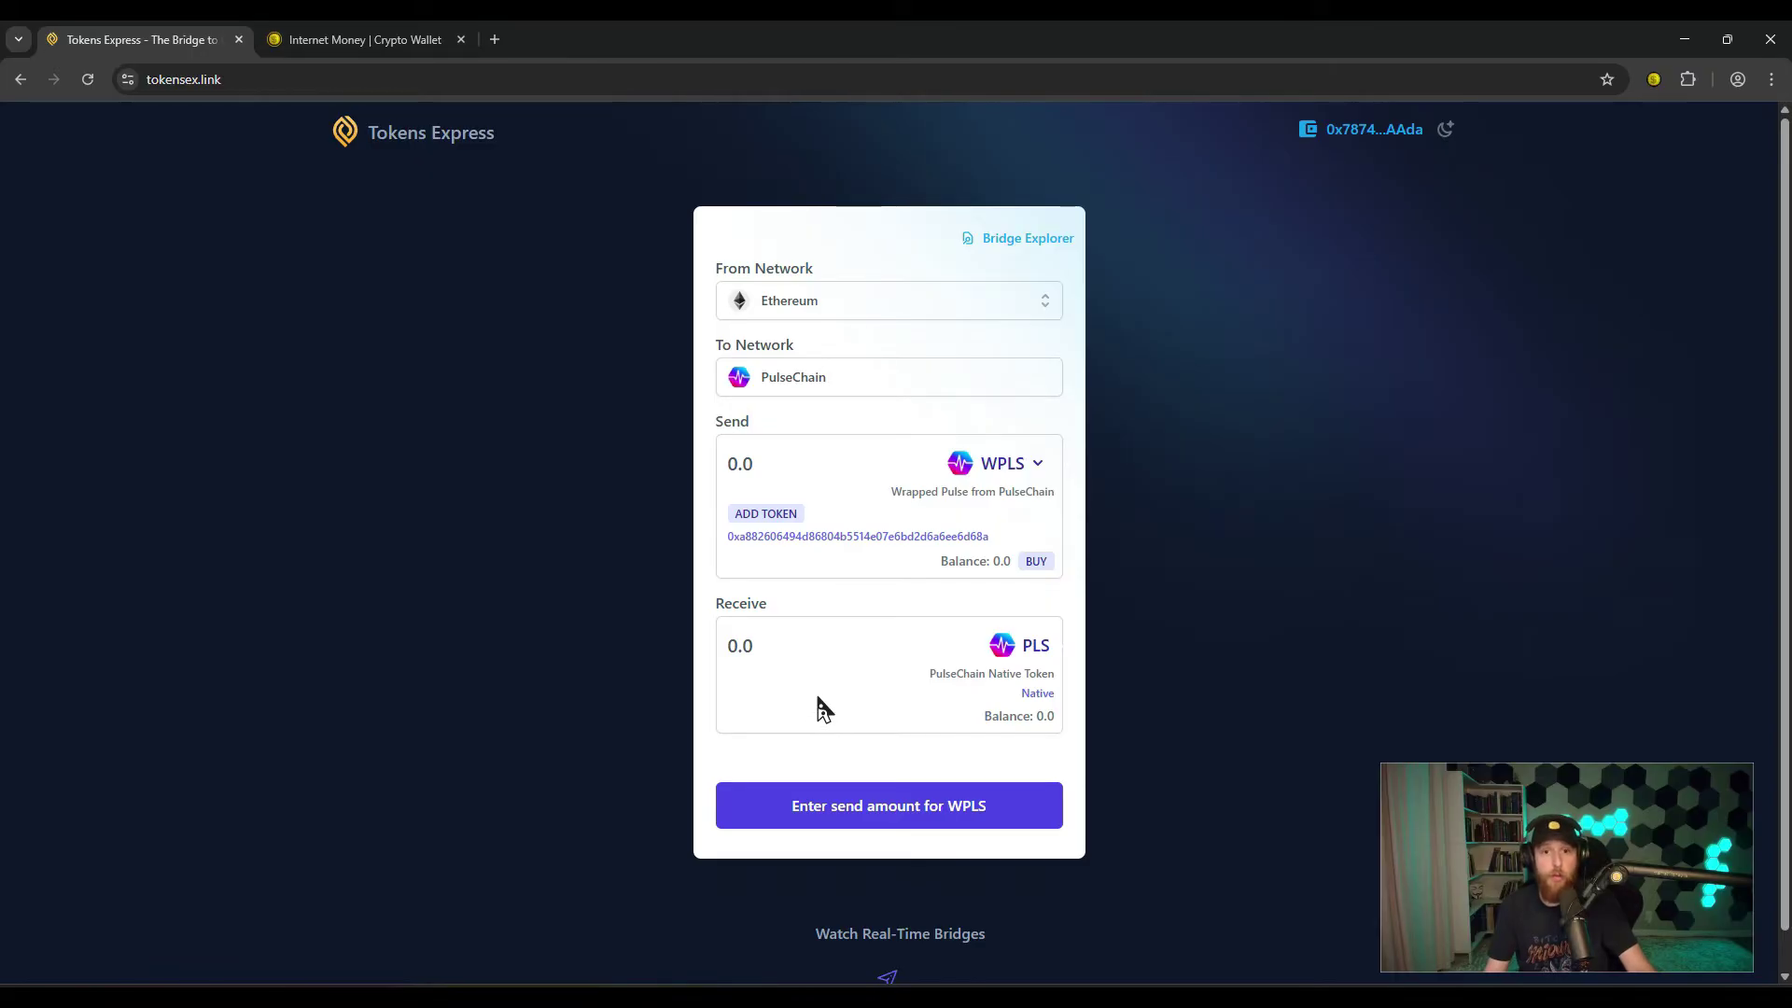
click(377, 48)
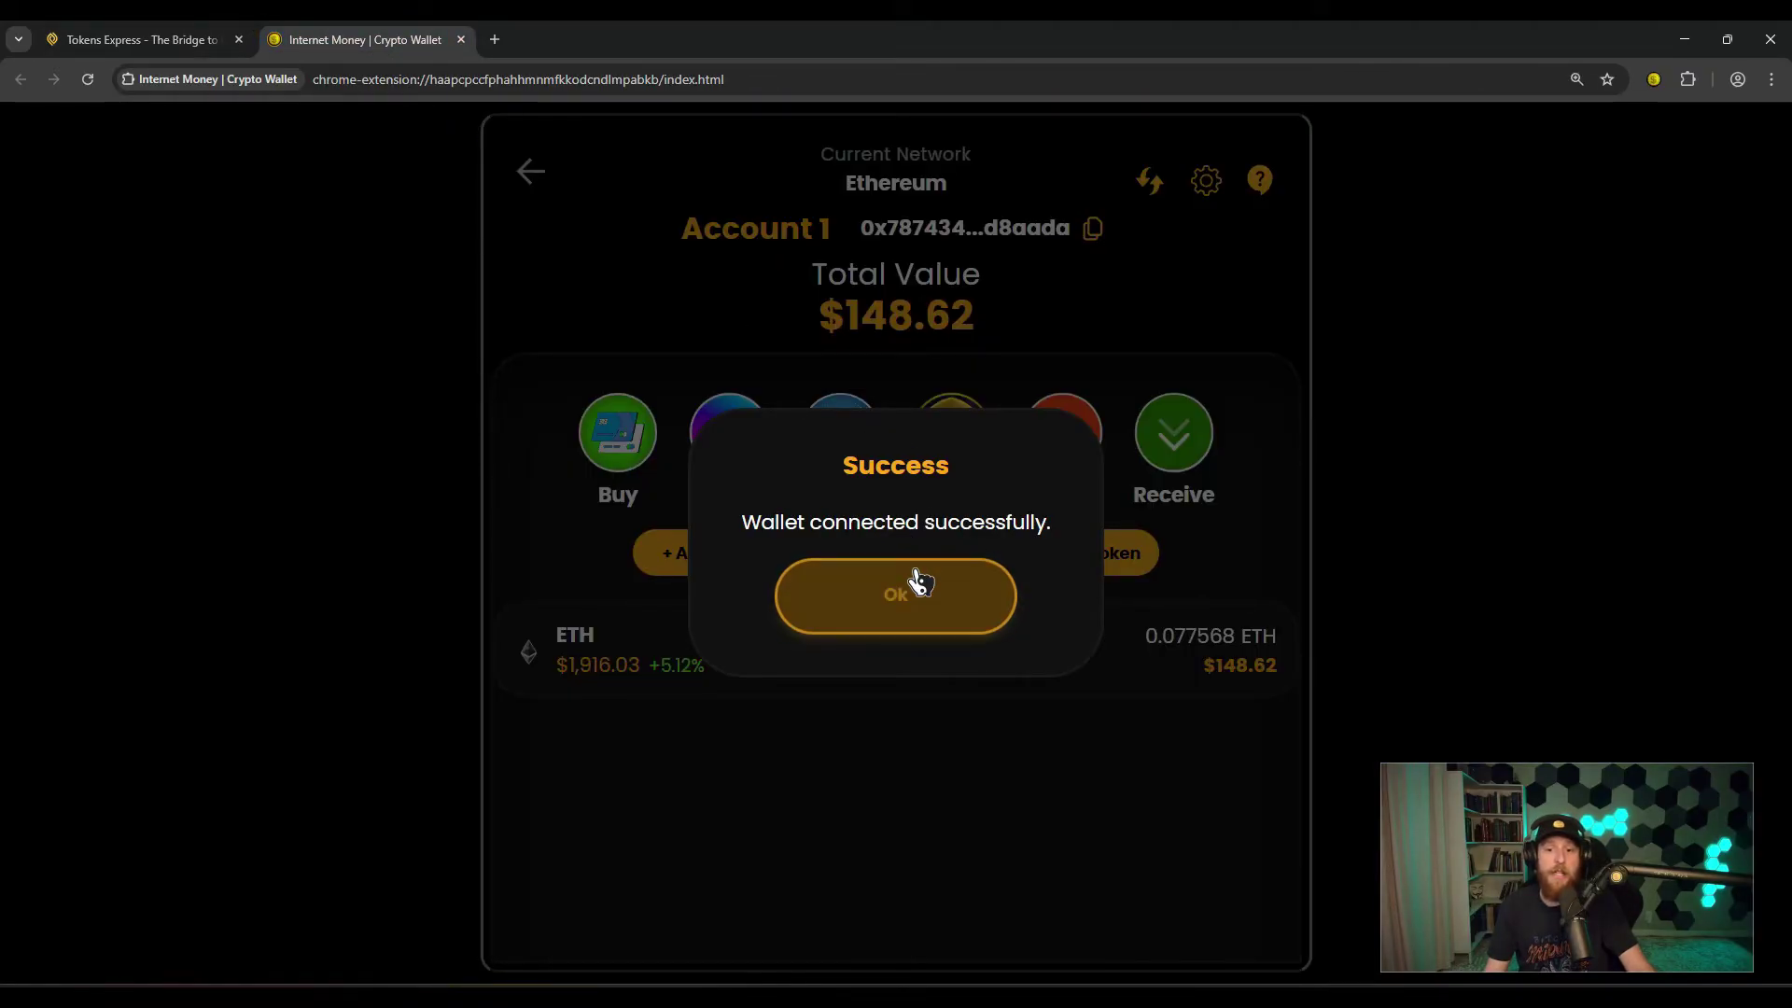
click(877, 613)
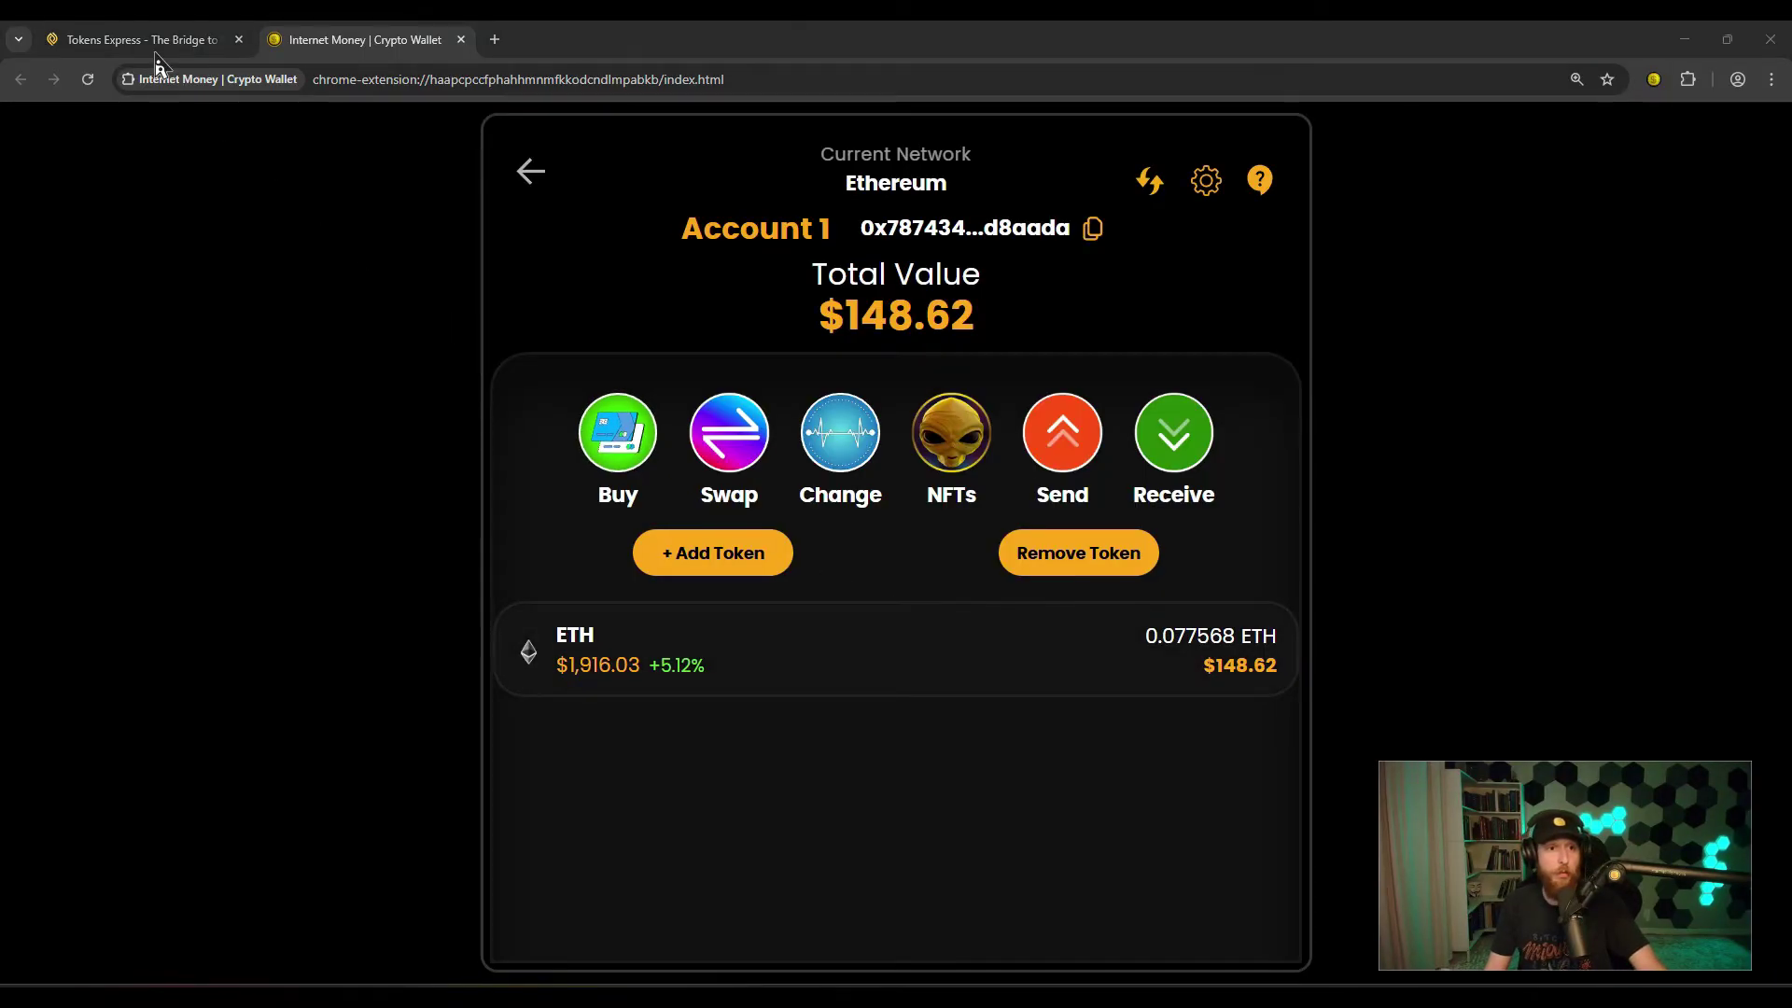
click(149, 42)
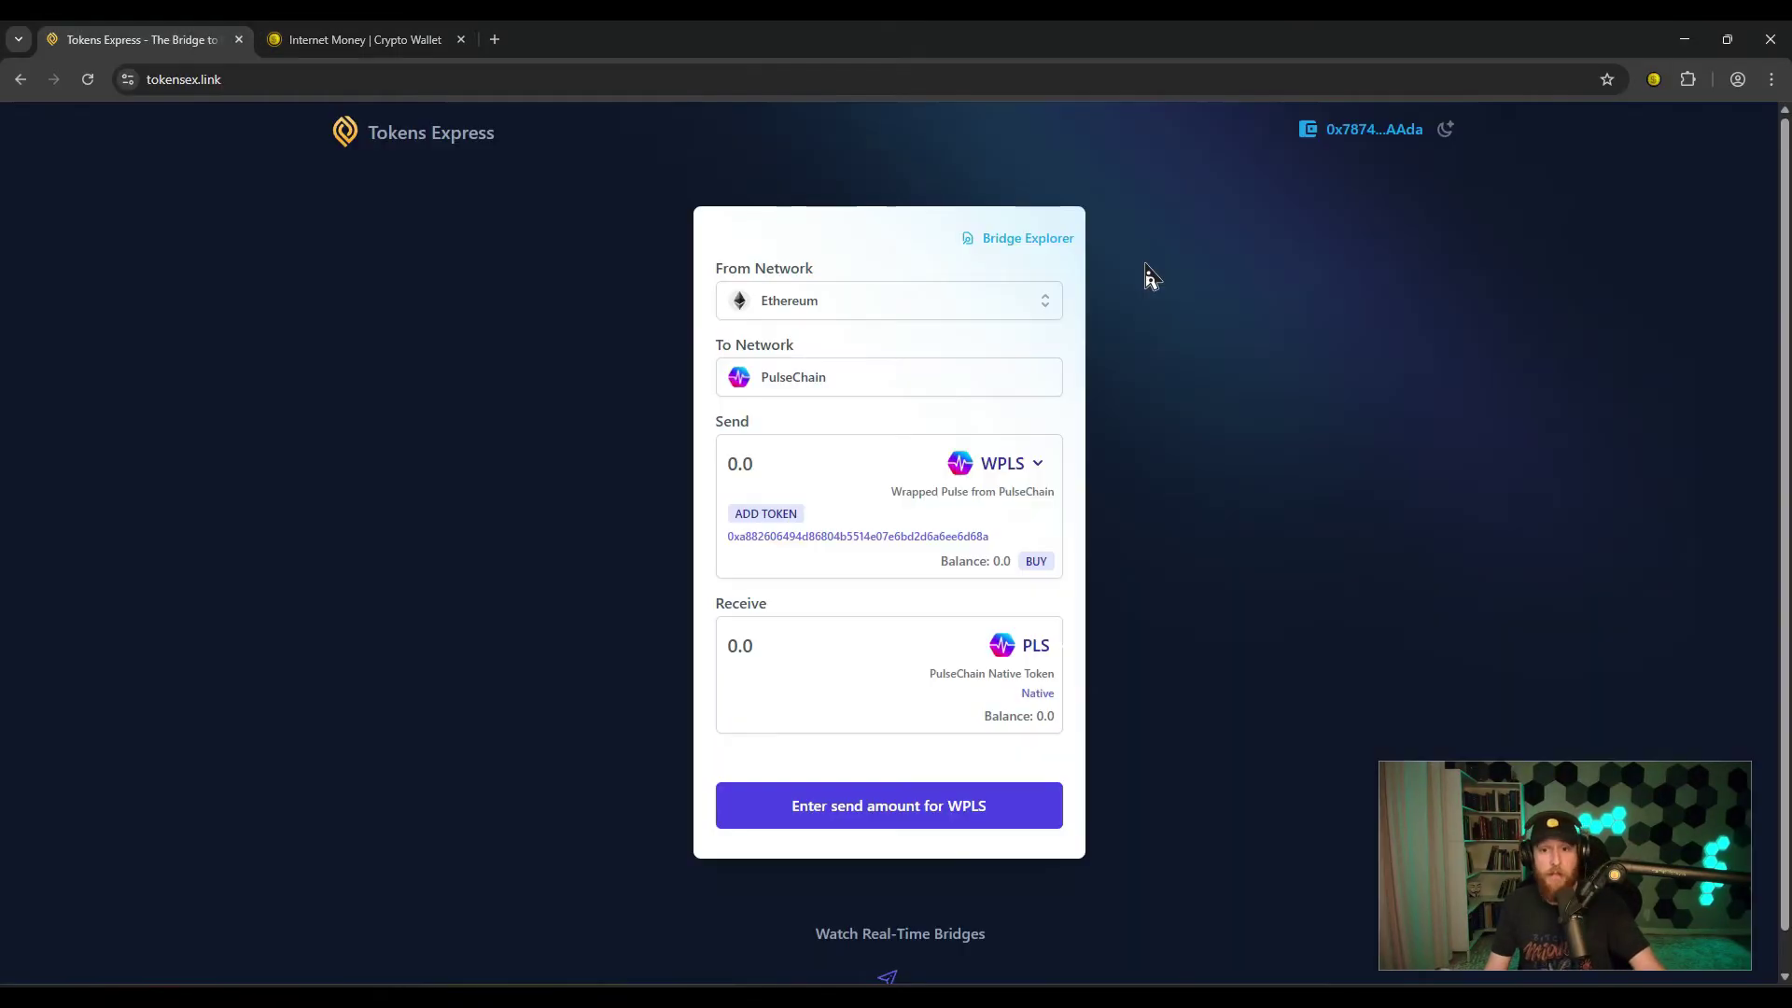
Step: Choose ETH with amount 0.03 as the token to send and review the bridge transaction
click(1000, 478)
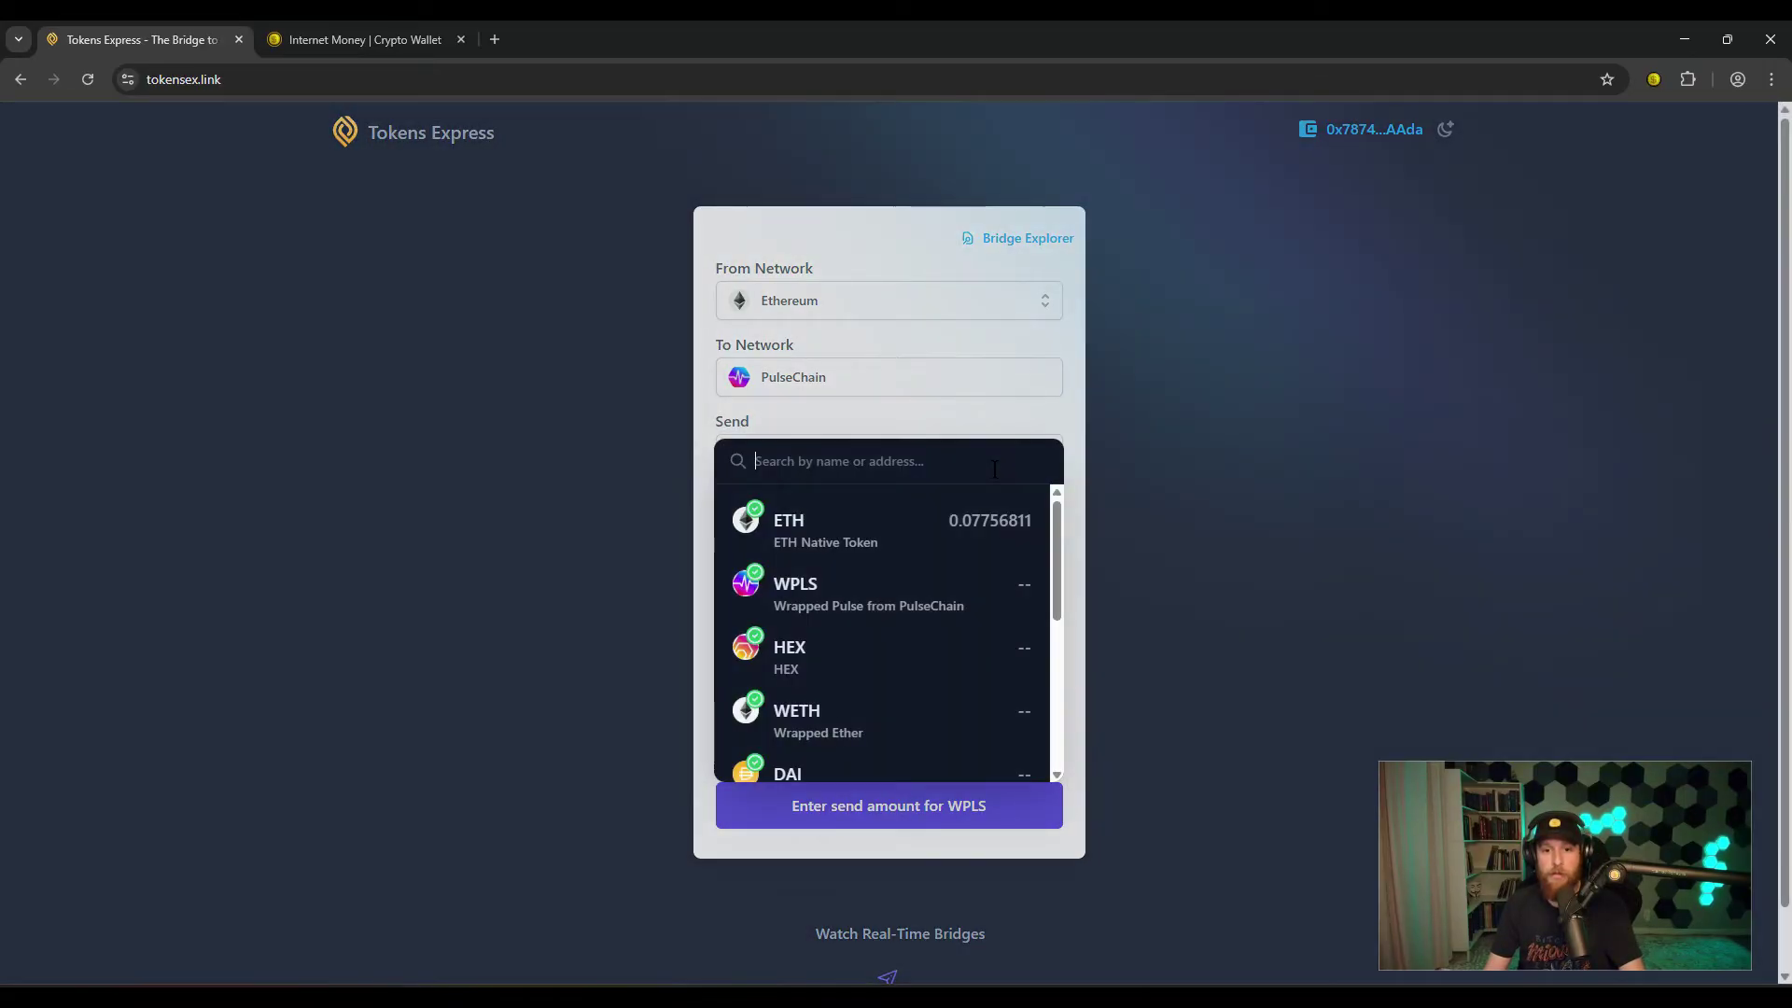
click(810, 535)
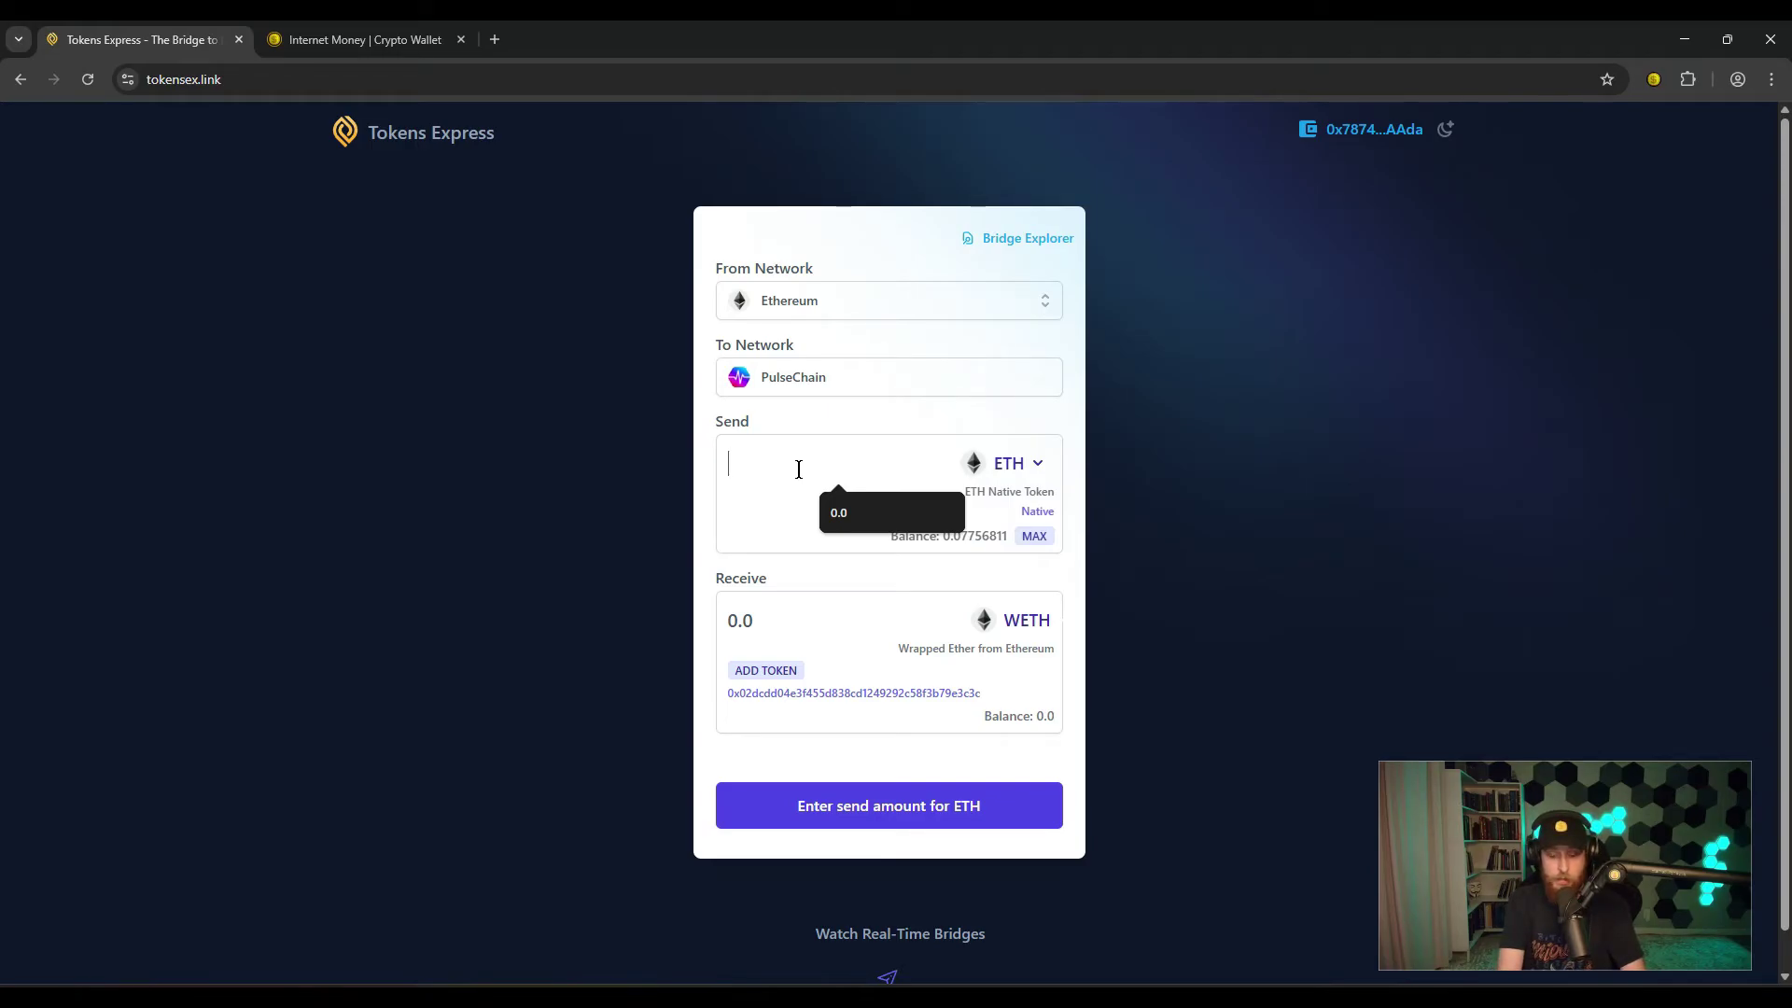
text(0.03)
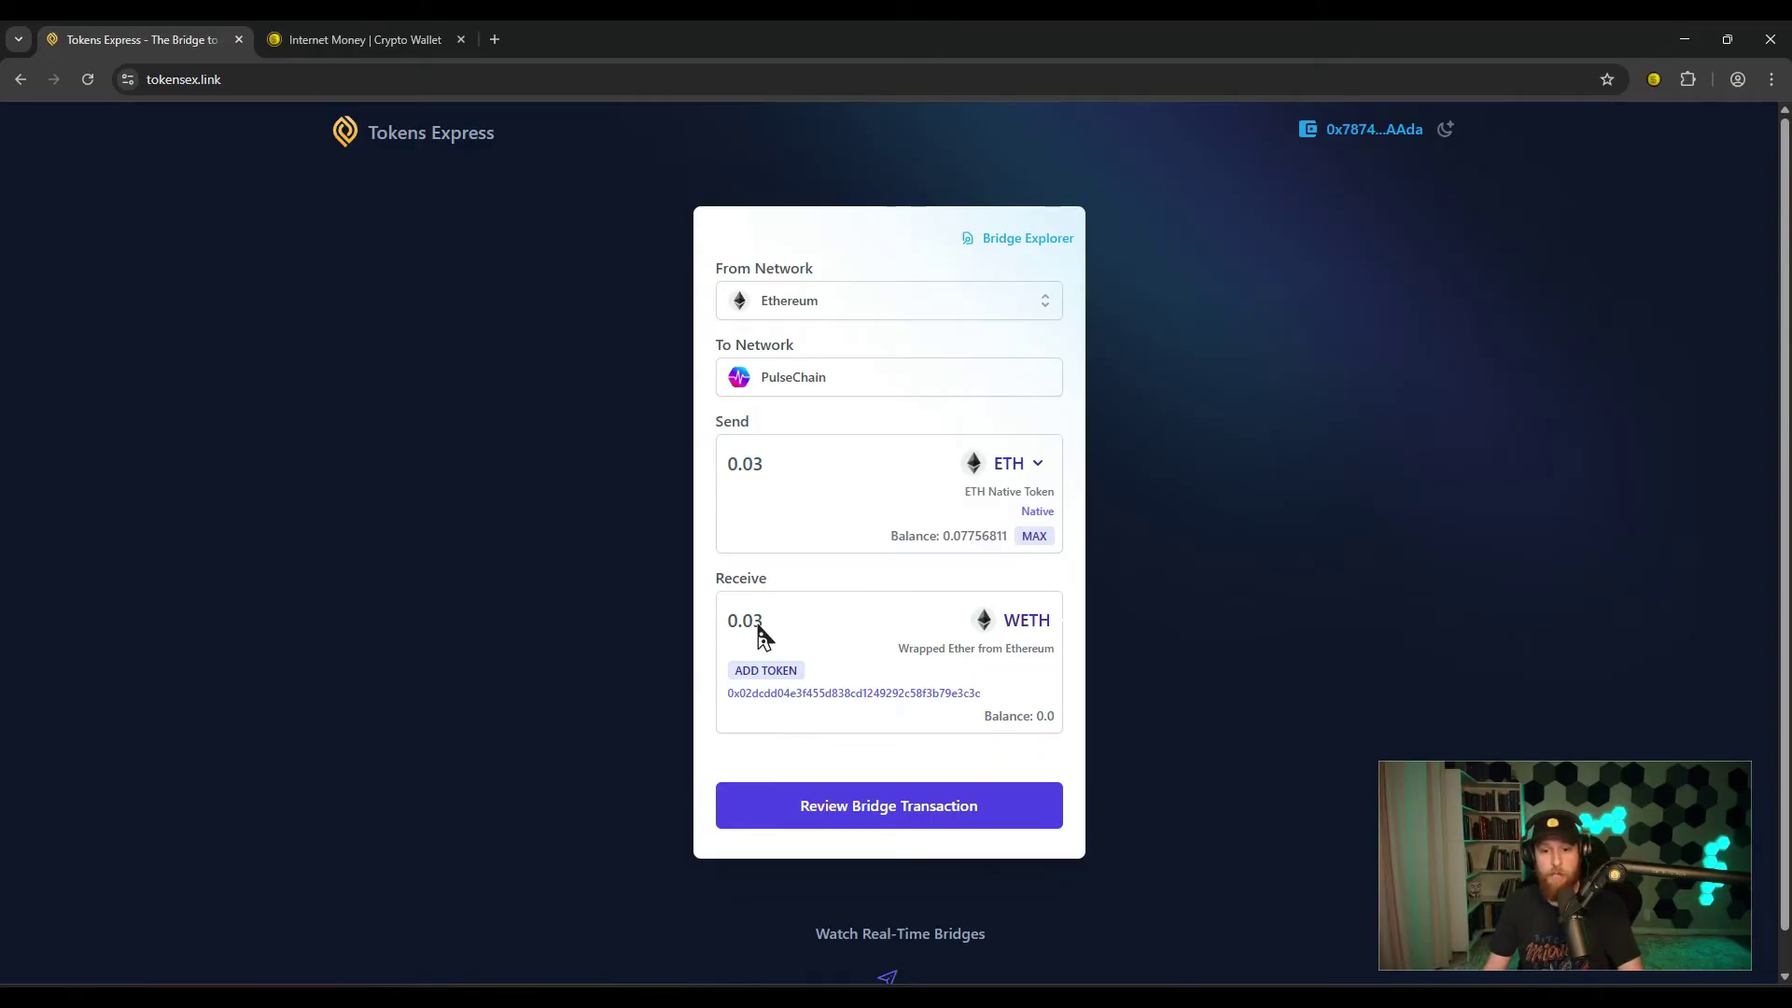
click(933, 819)
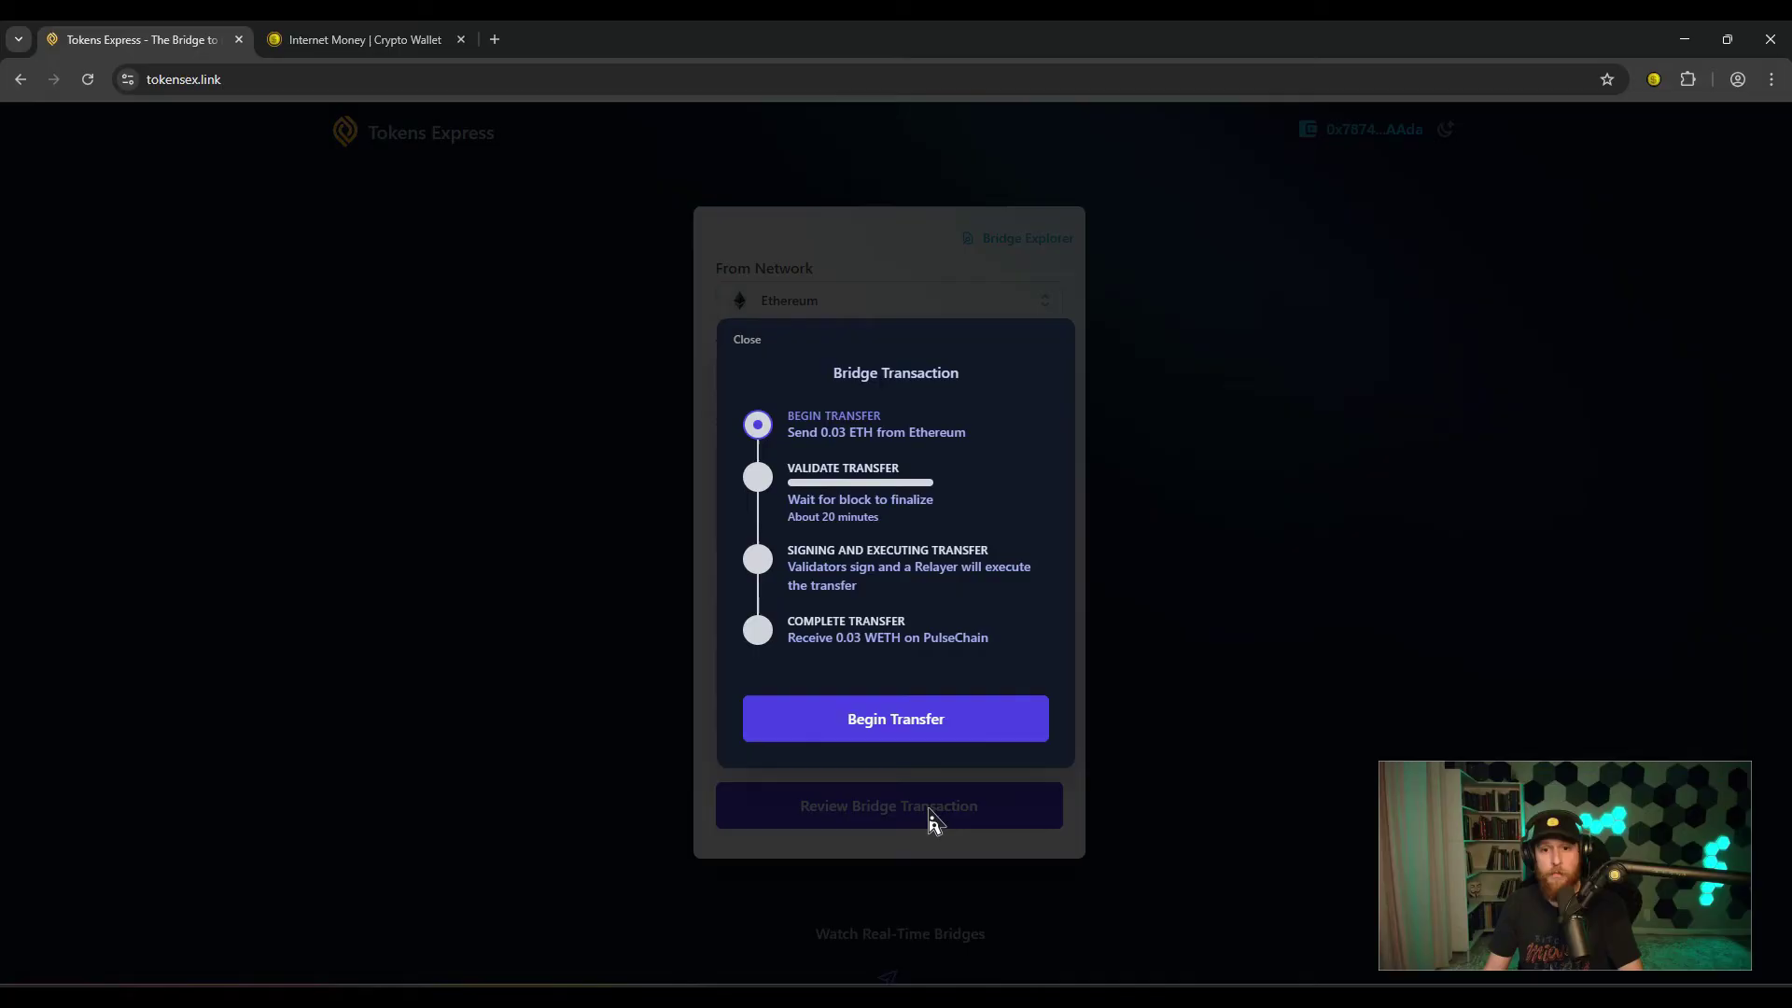
Step: Begin the 0.03 ETH transfer and open the wallet's new transaction request
click(893, 726)
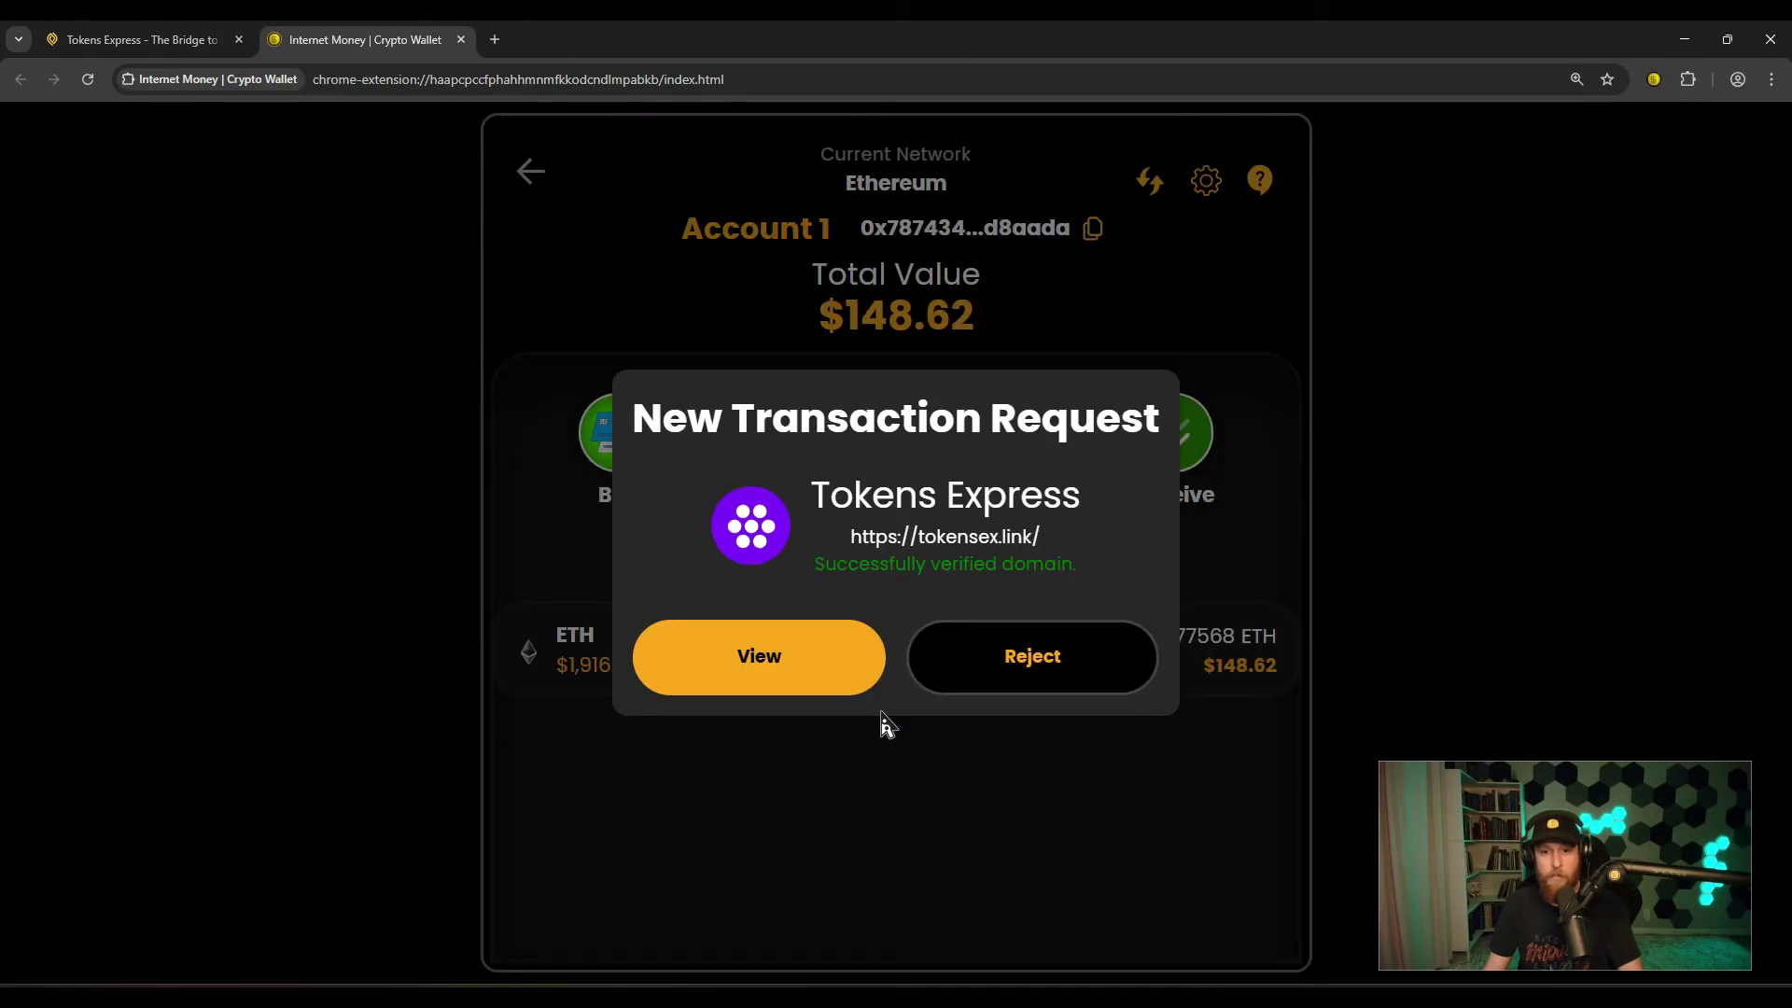
click(770, 670)
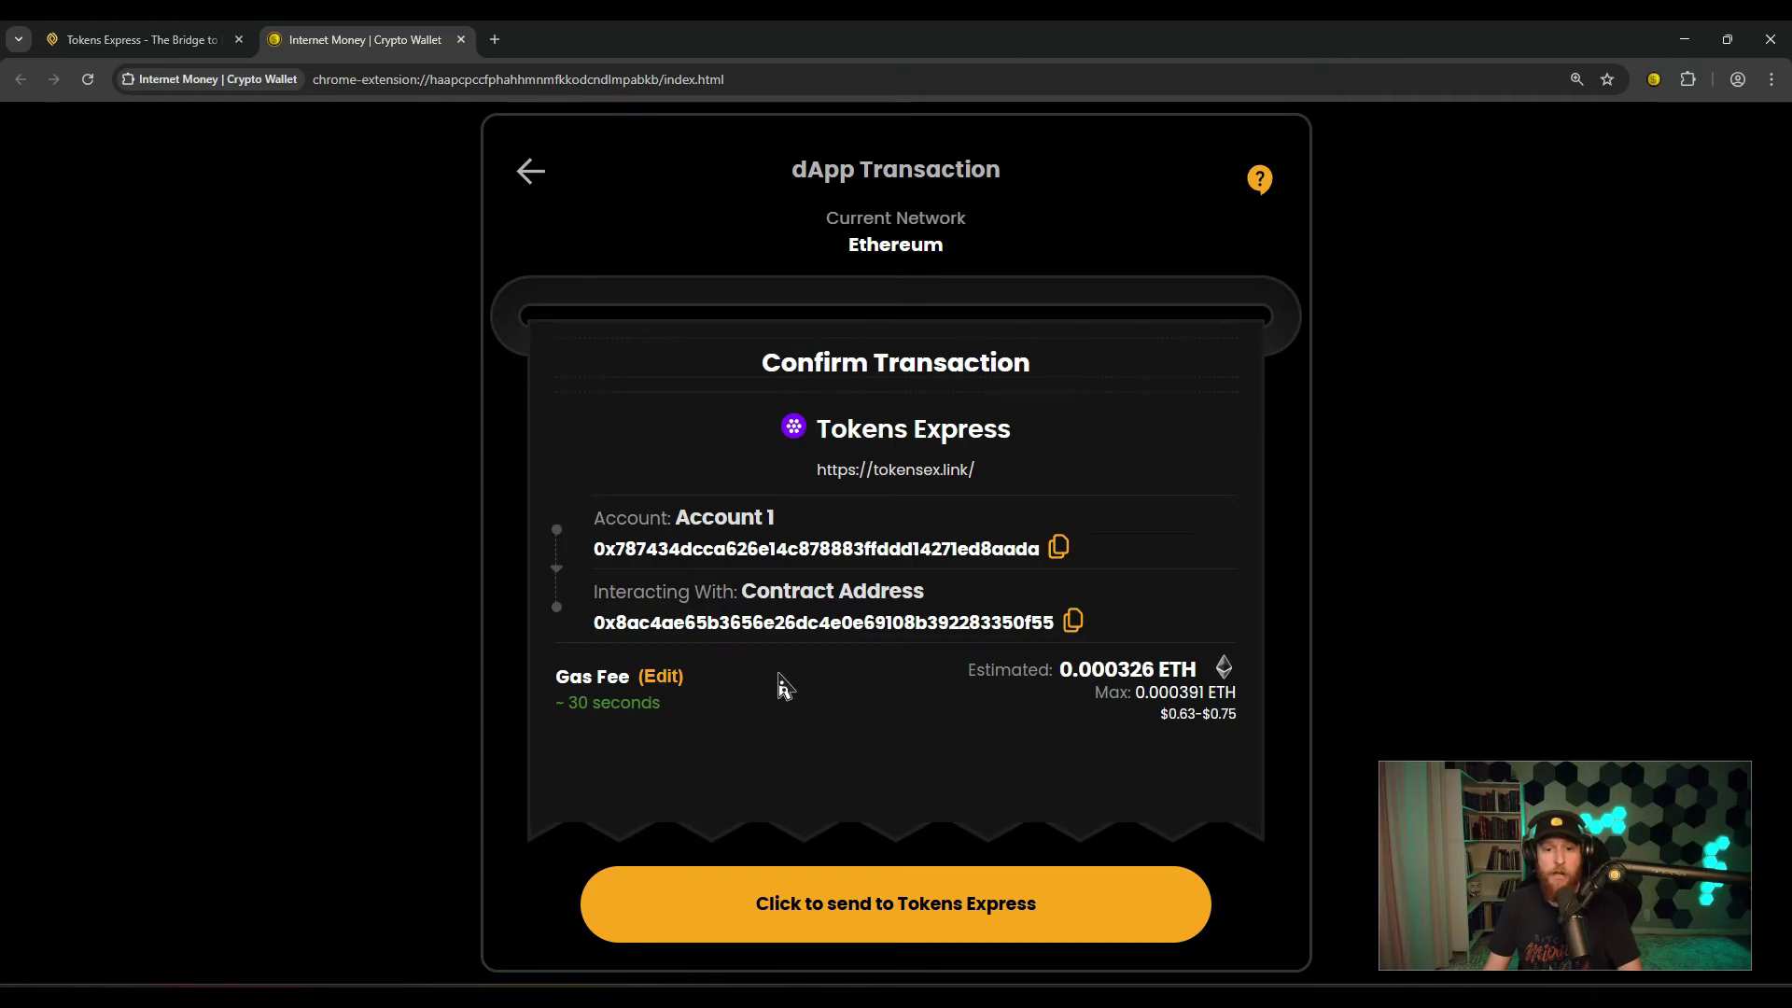
Step: Send the transaction to Tokens Express and open its details in the wallet's transaction history
click(971, 922)
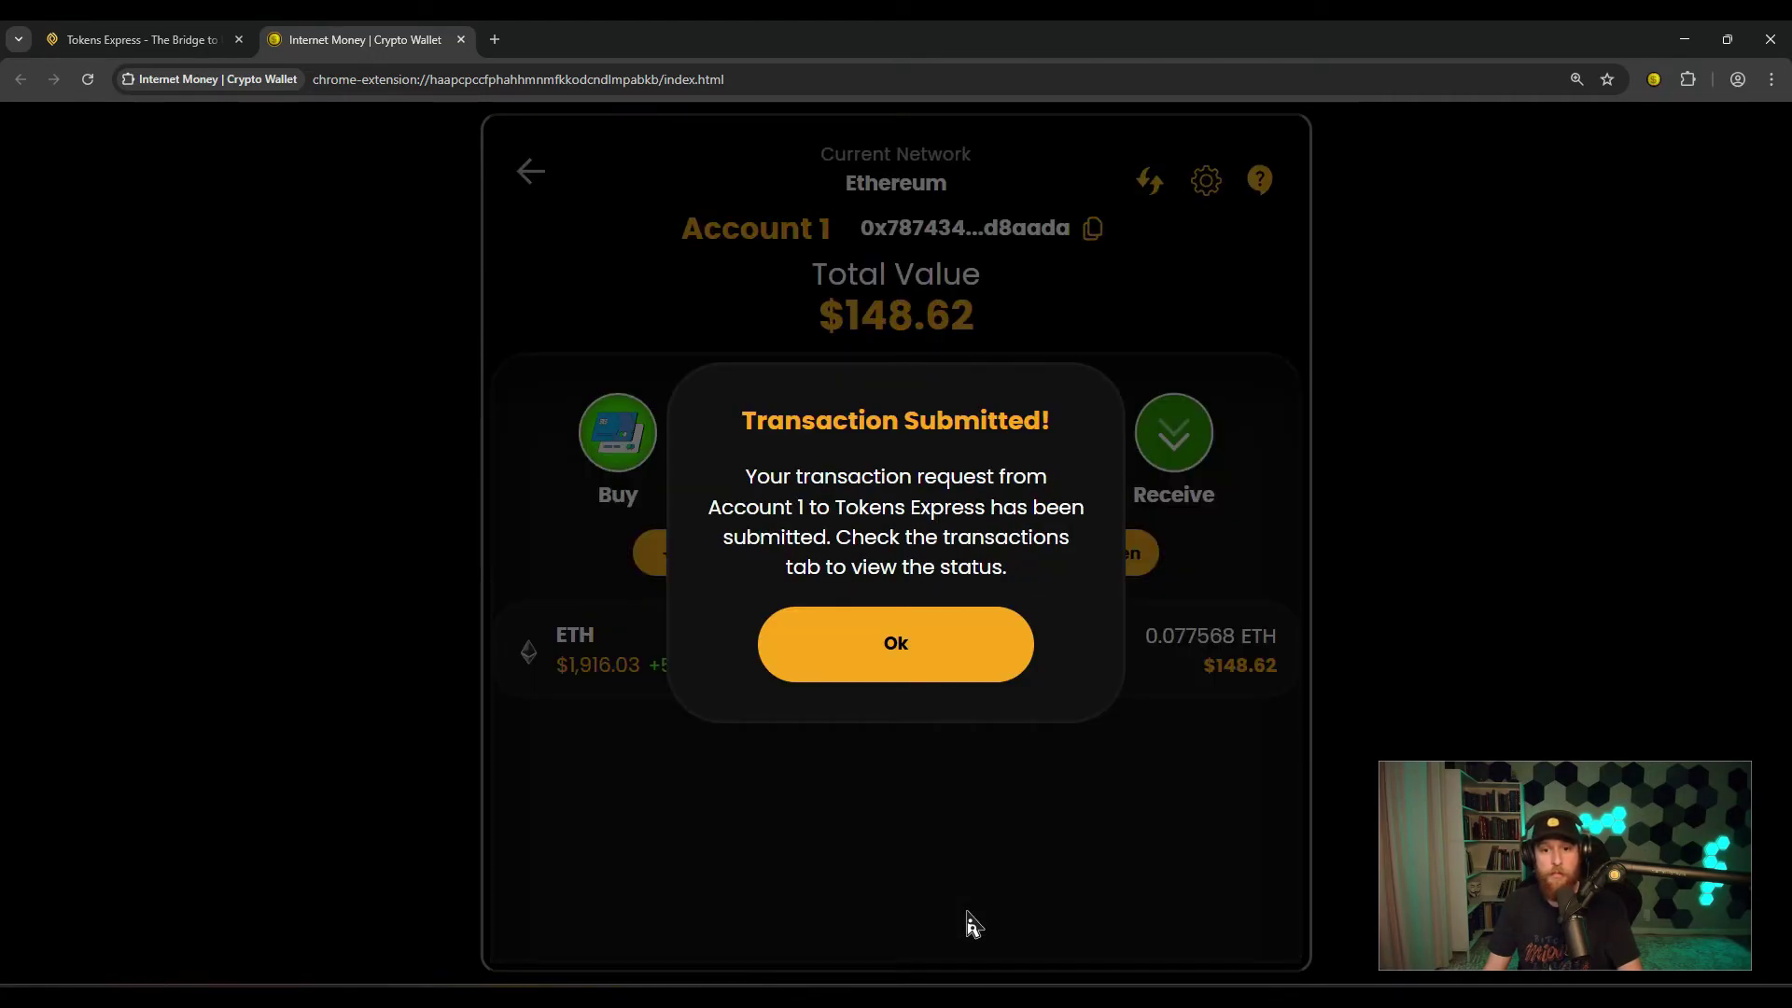
click(898, 644)
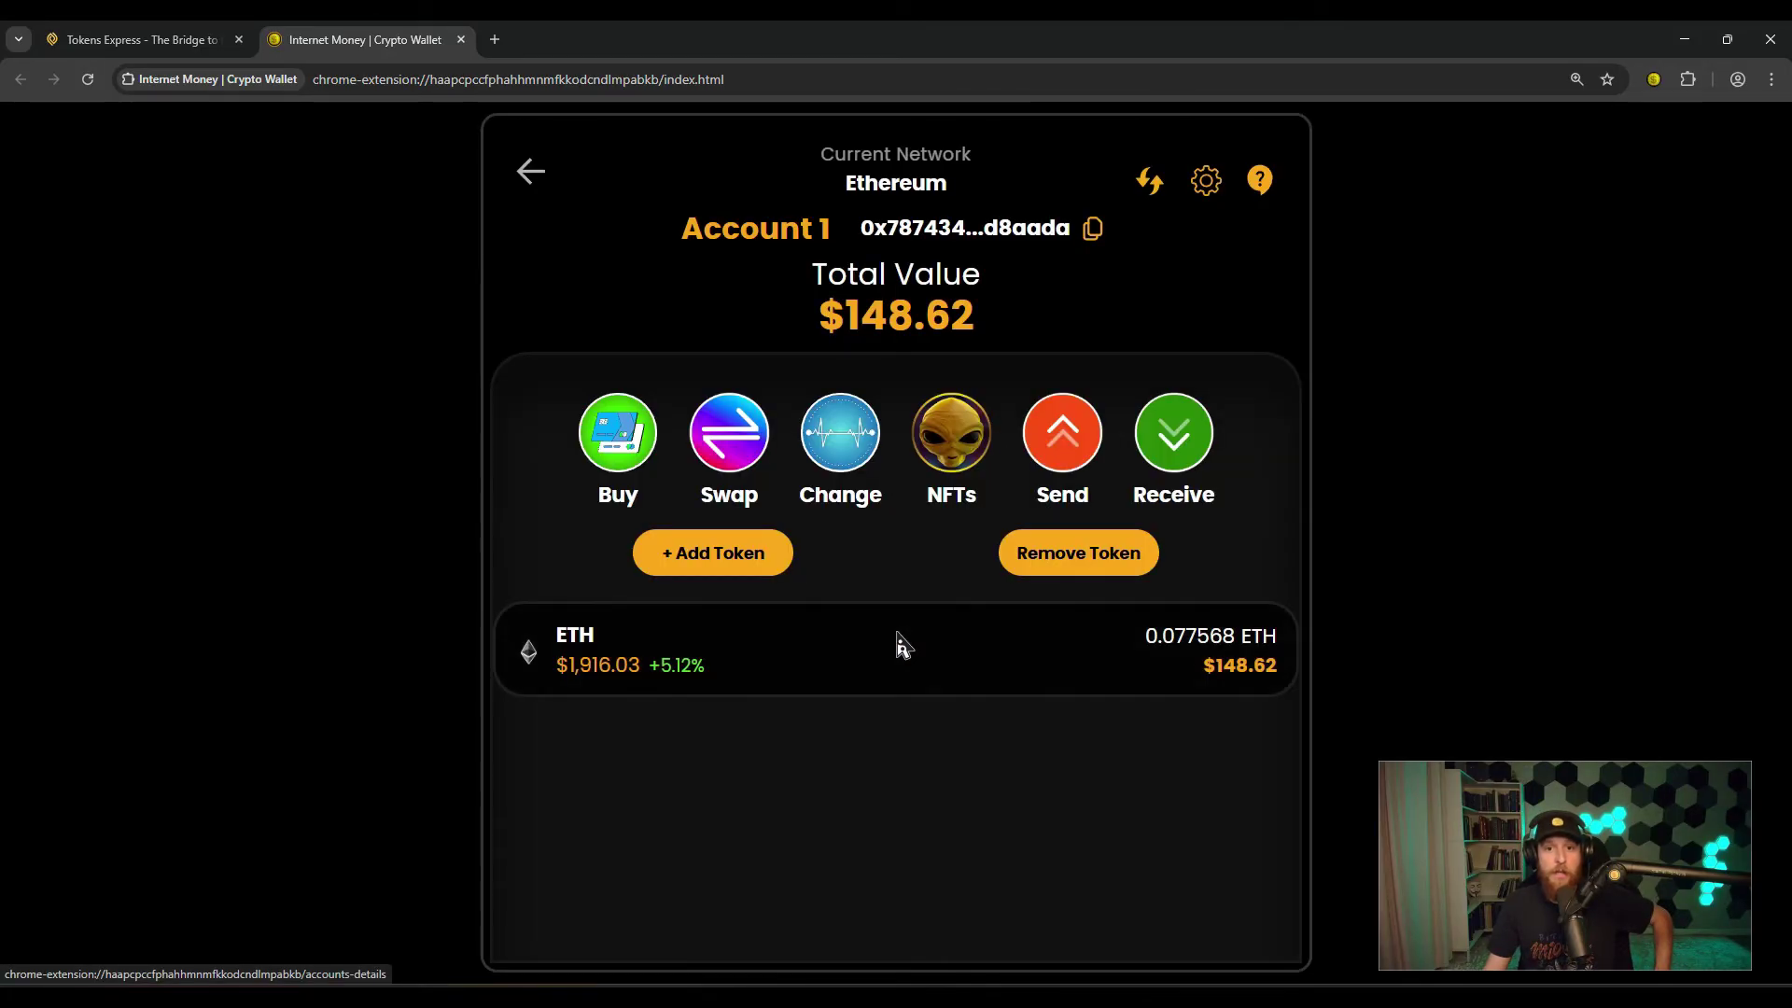
click(530, 176)
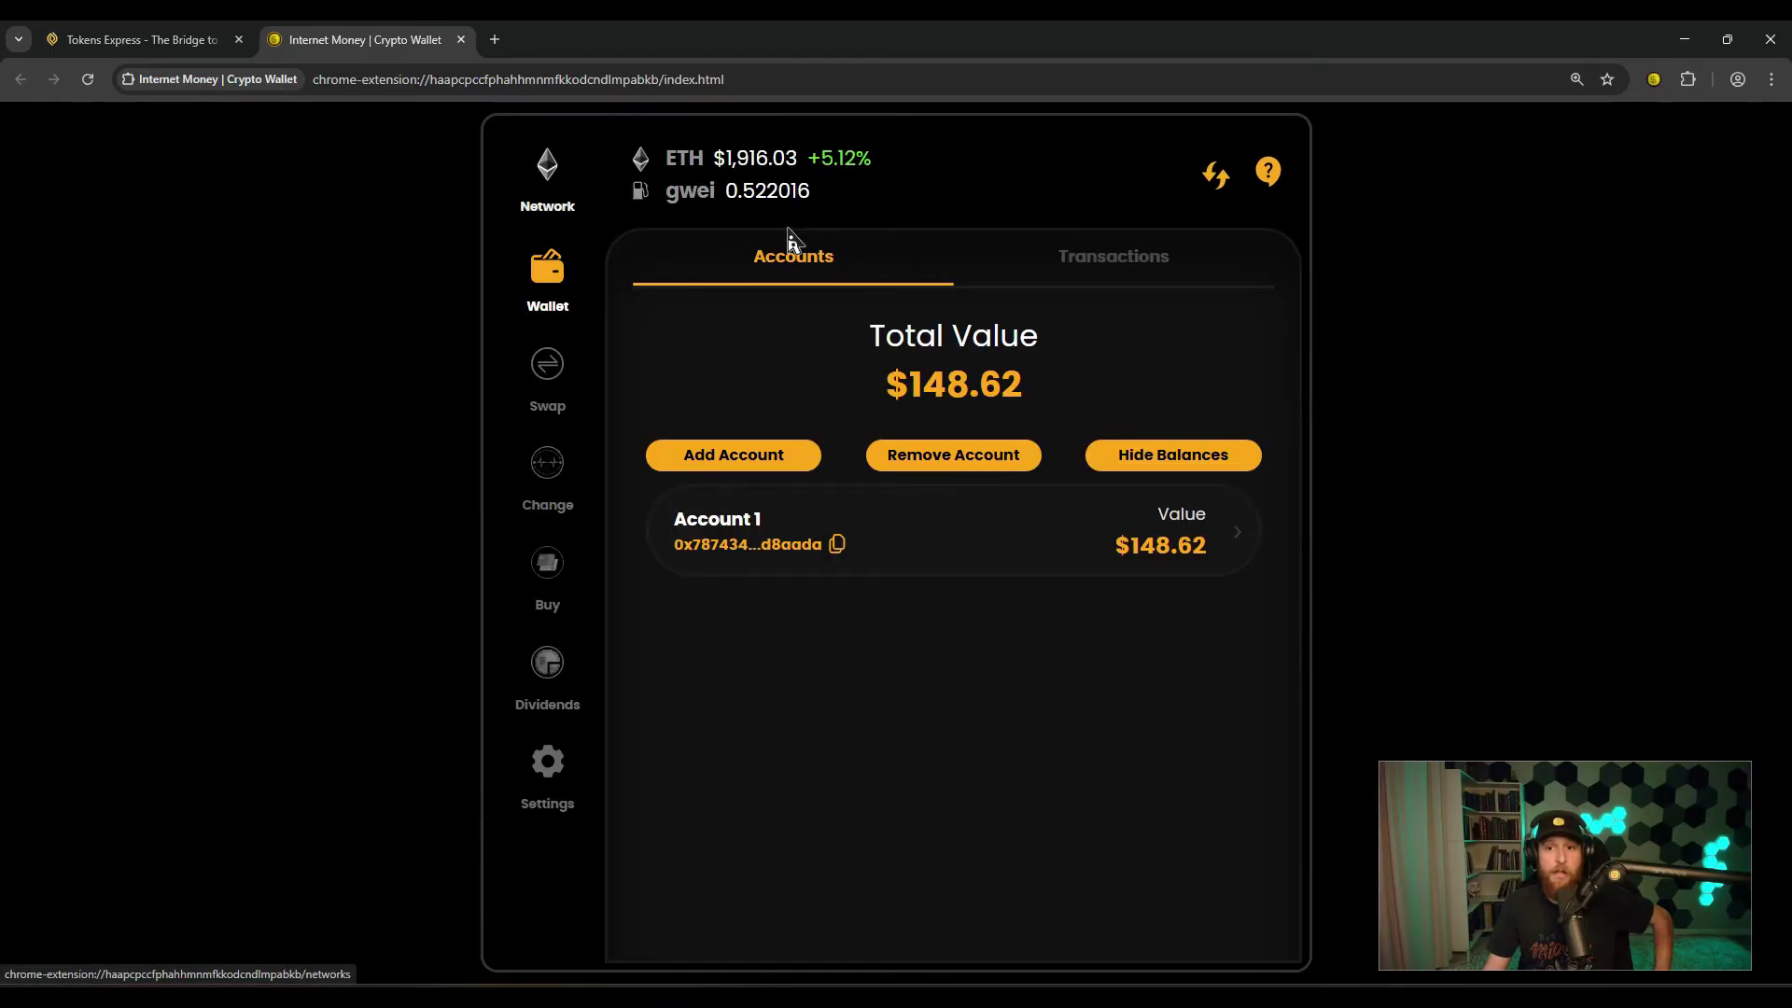
click(1117, 269)
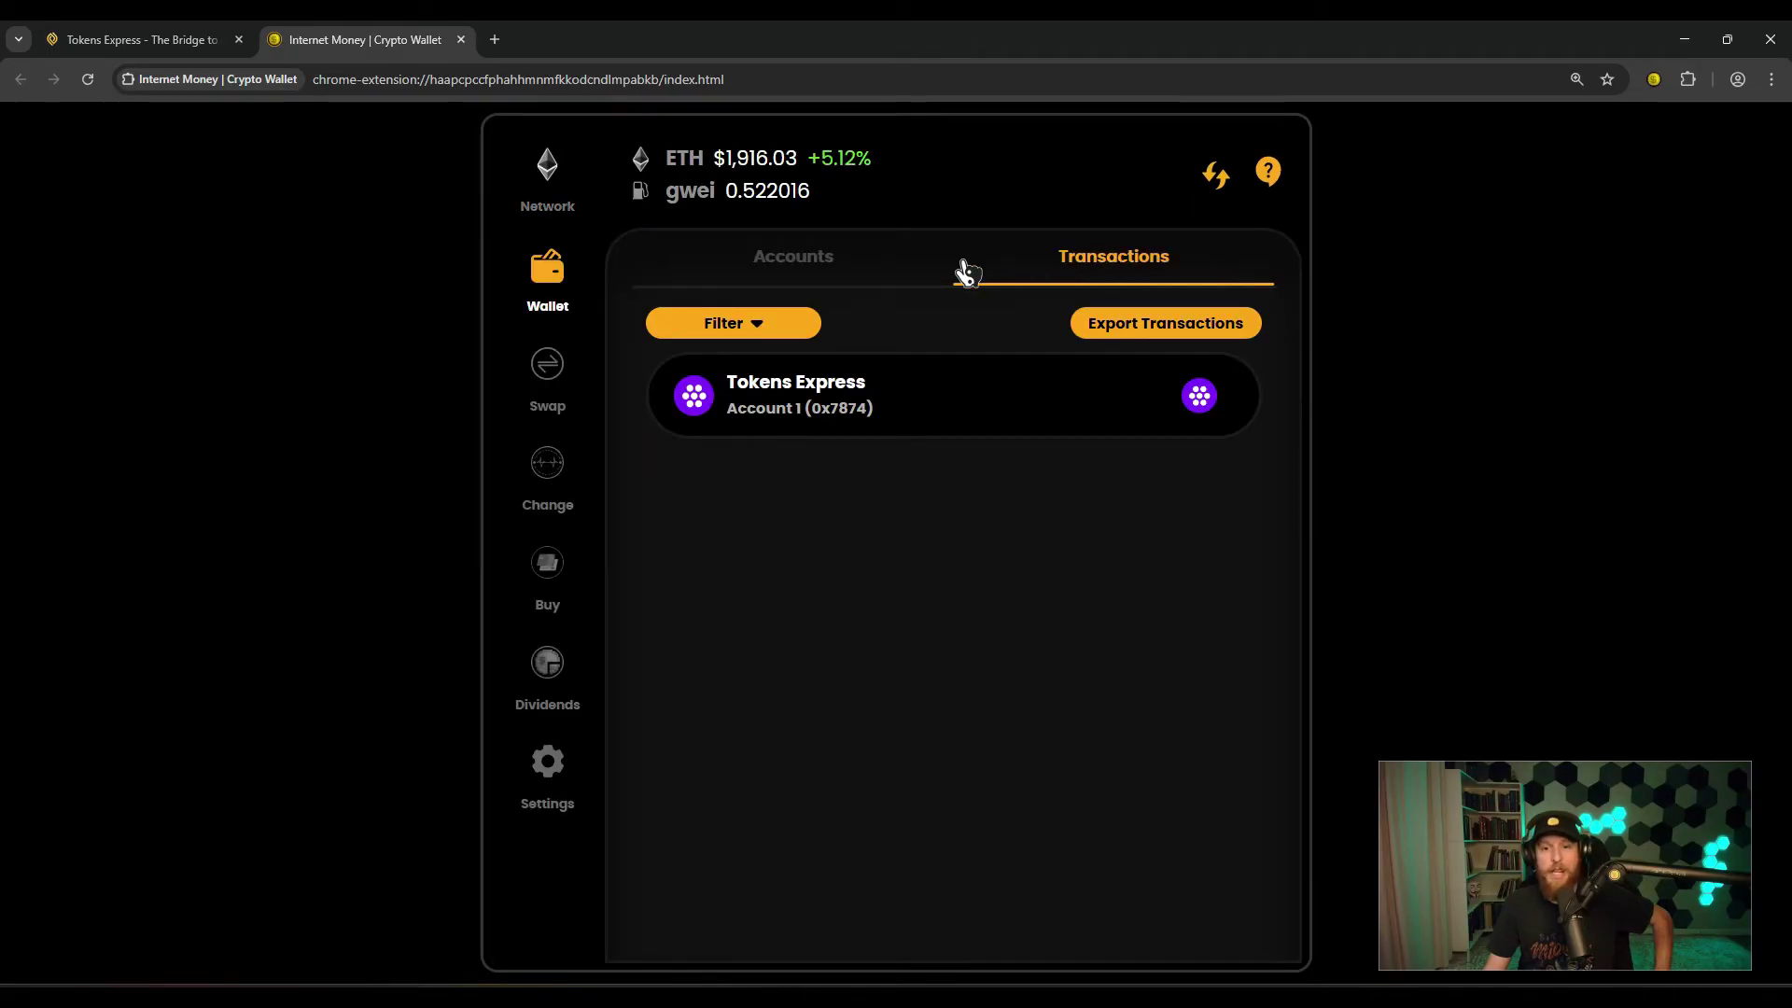
click(899, 415)
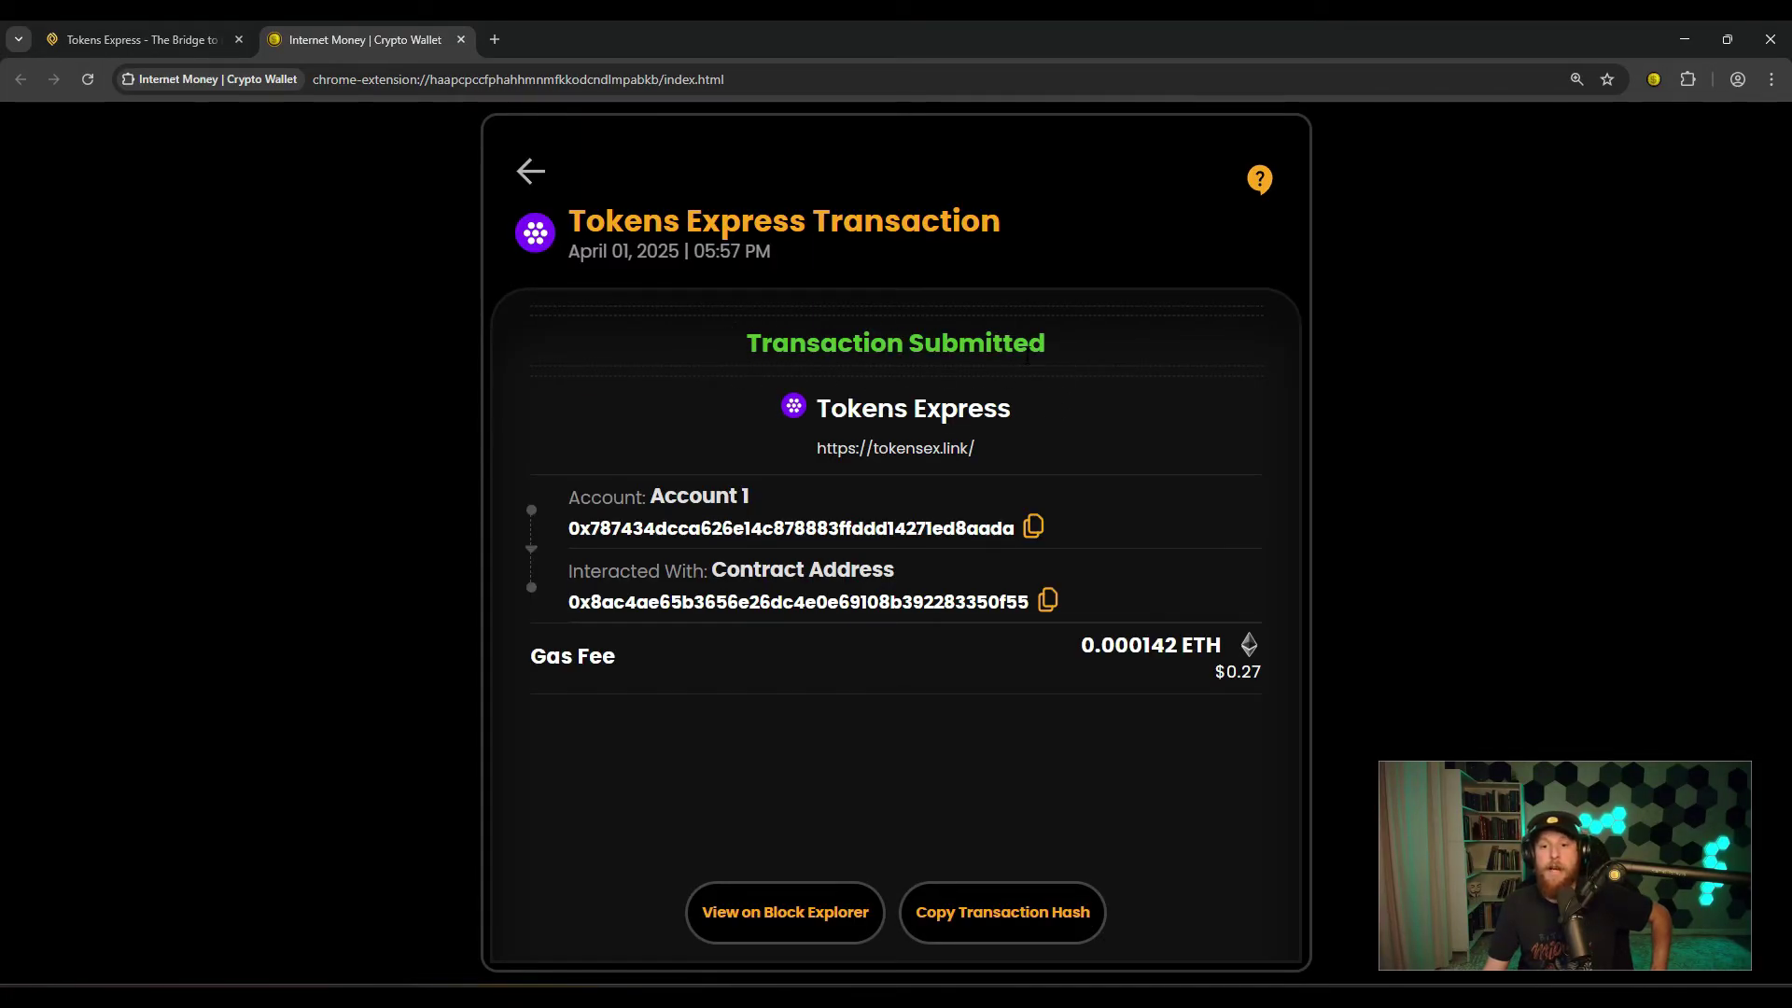
Step: Wait in Tokens Express for Transfer Completed, then close the Bridge Transaction window
click(109, 43)
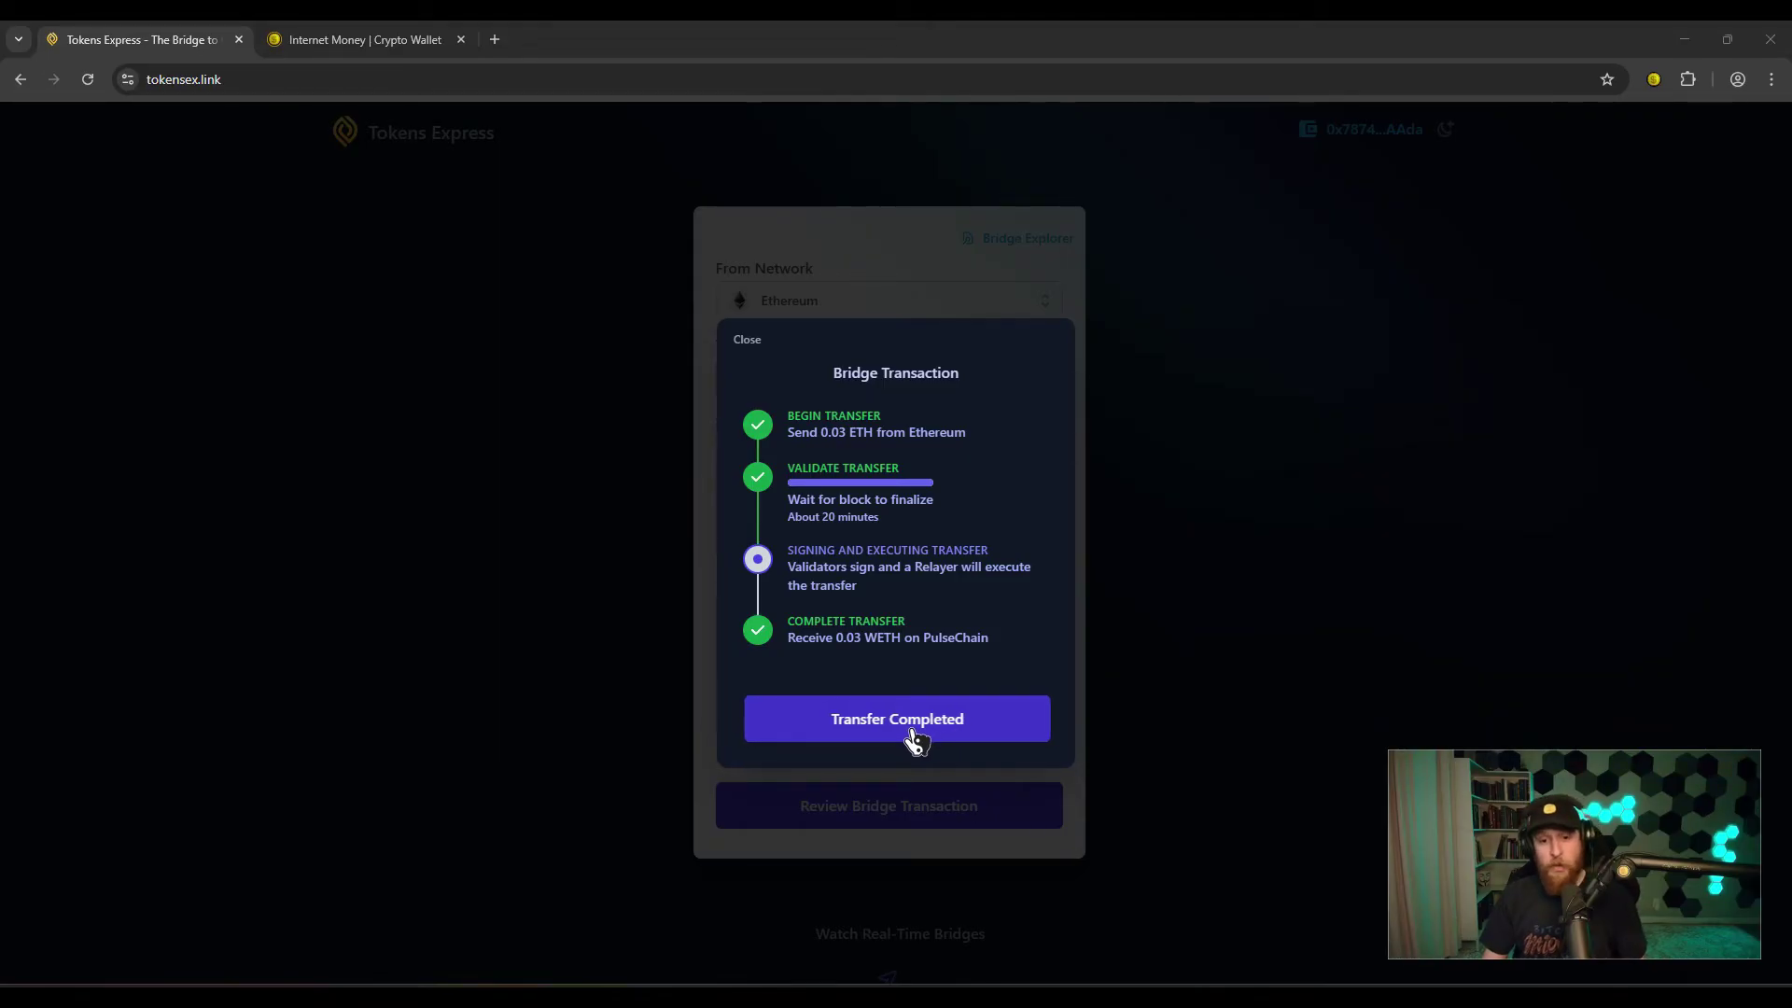
click(912, 737)
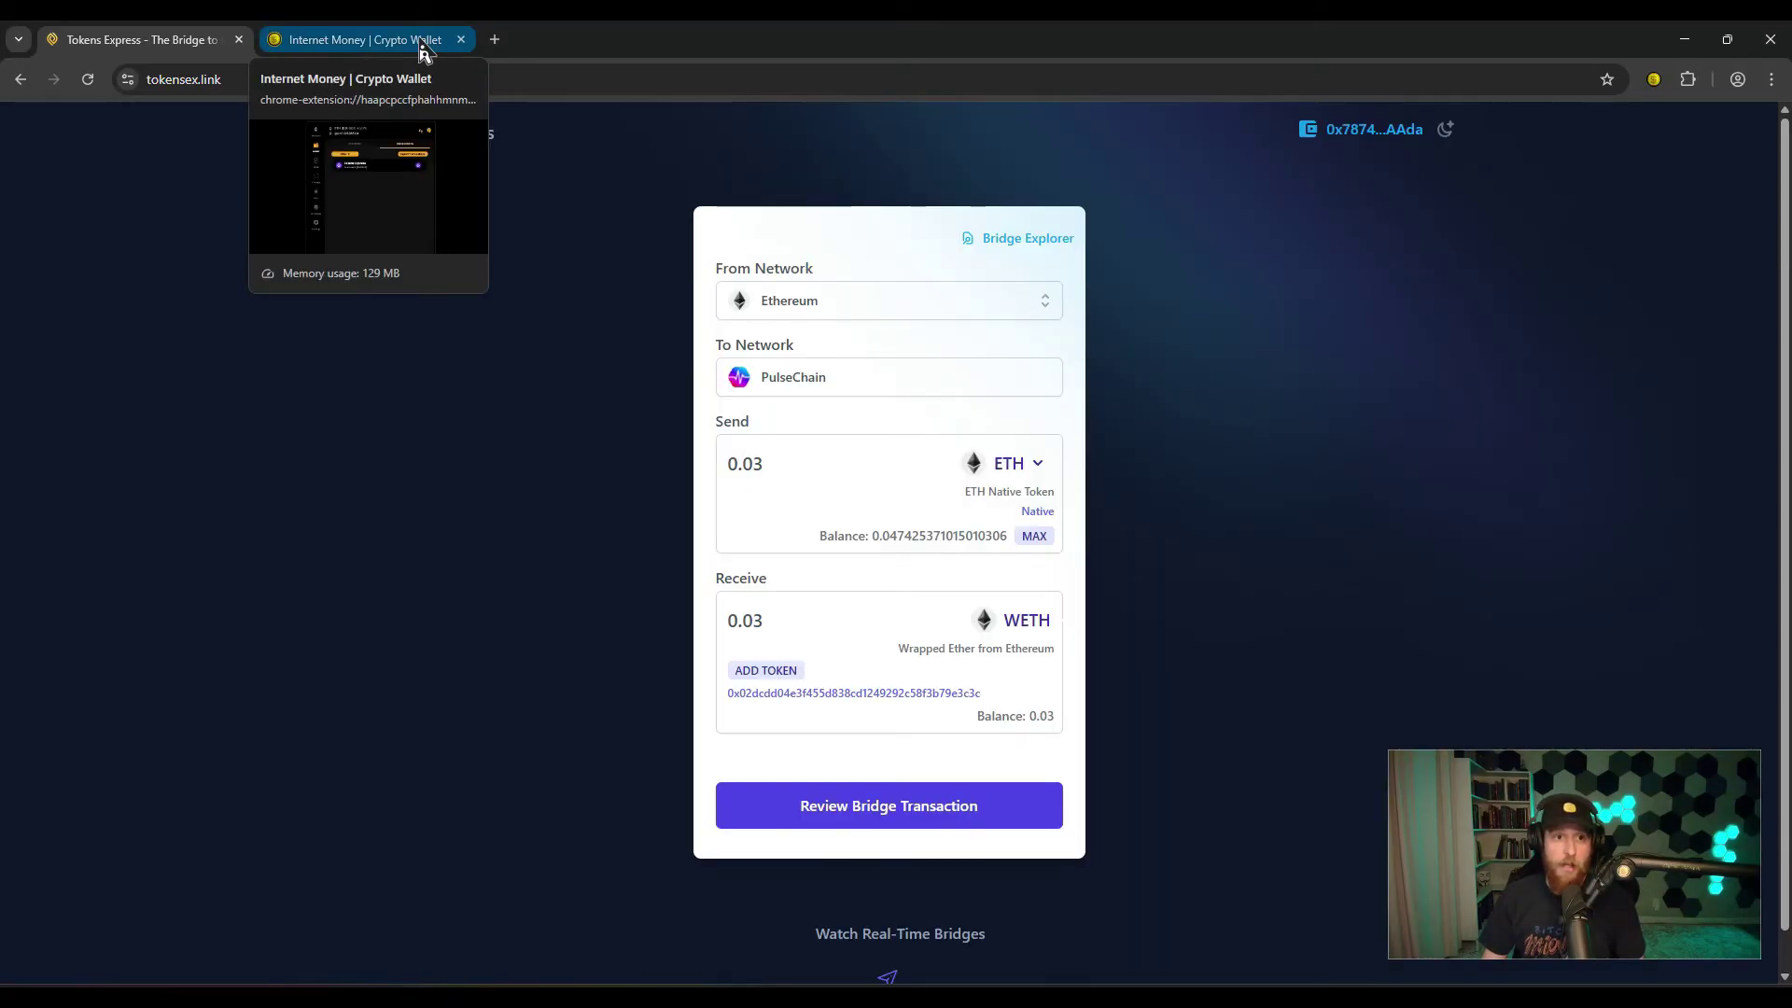
Step: Switch the wallet network to PulseChain and view Account 1's token balances there
click(423, 45)
click(554, 189)
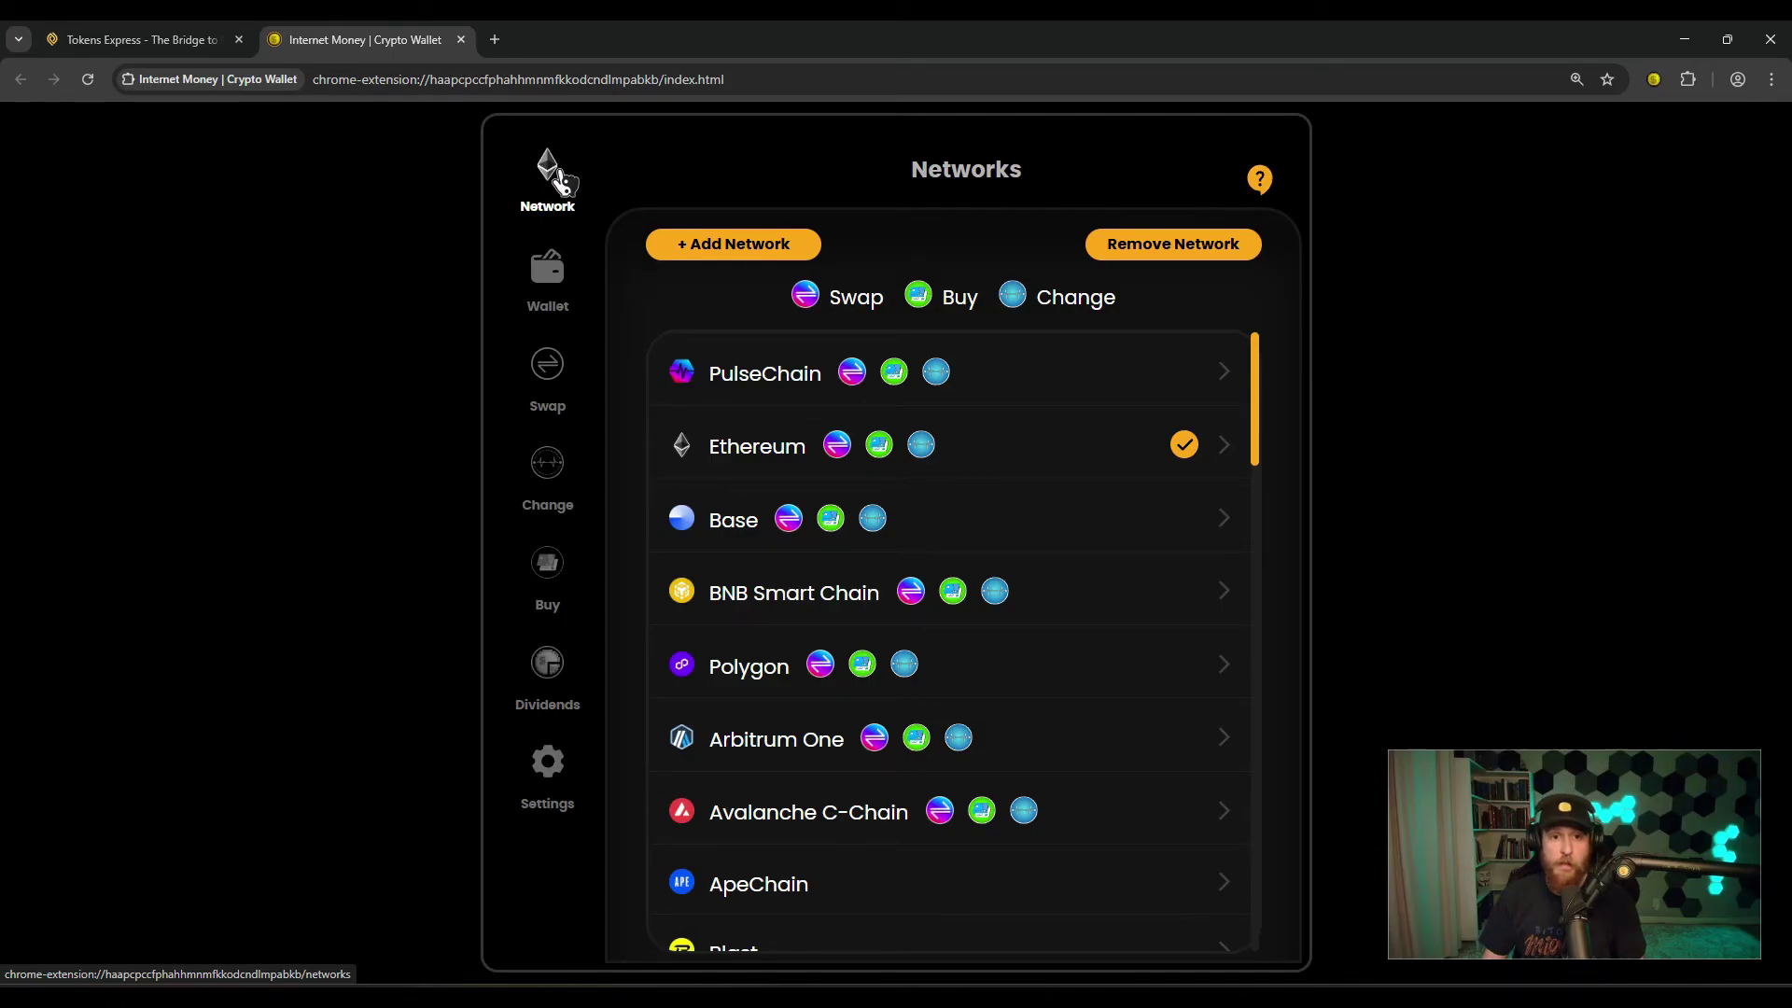
click(732, 385)
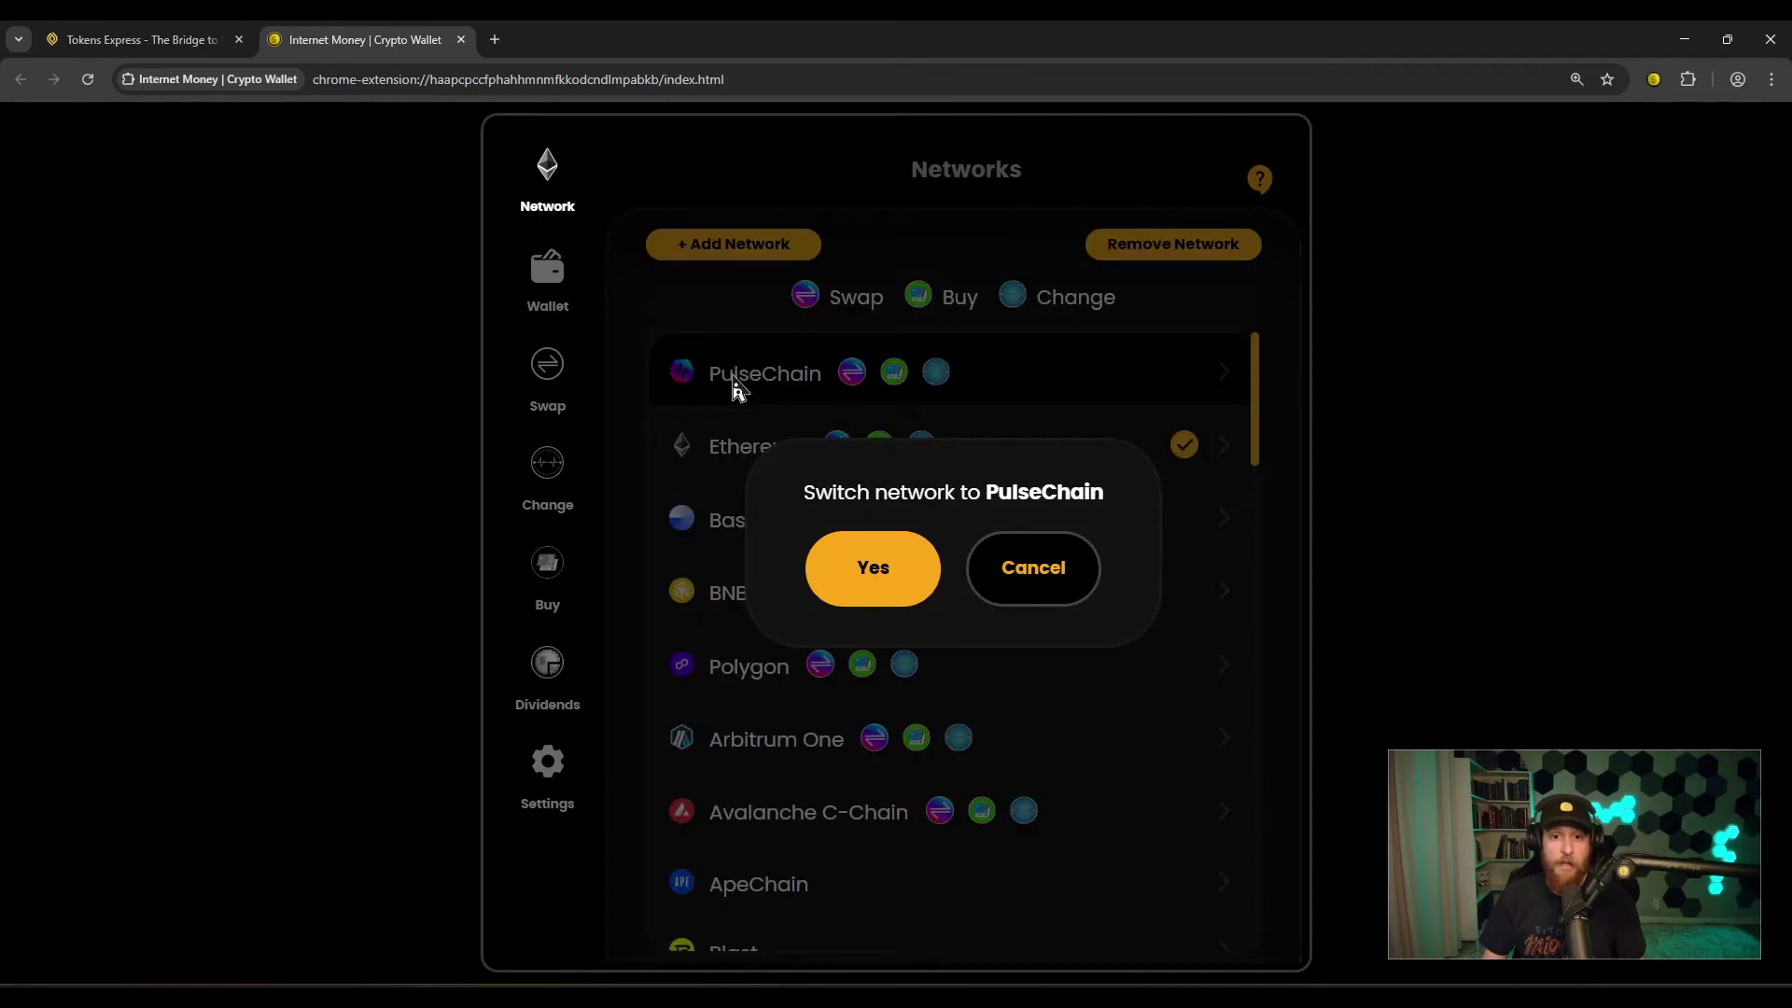
click(848, 557)
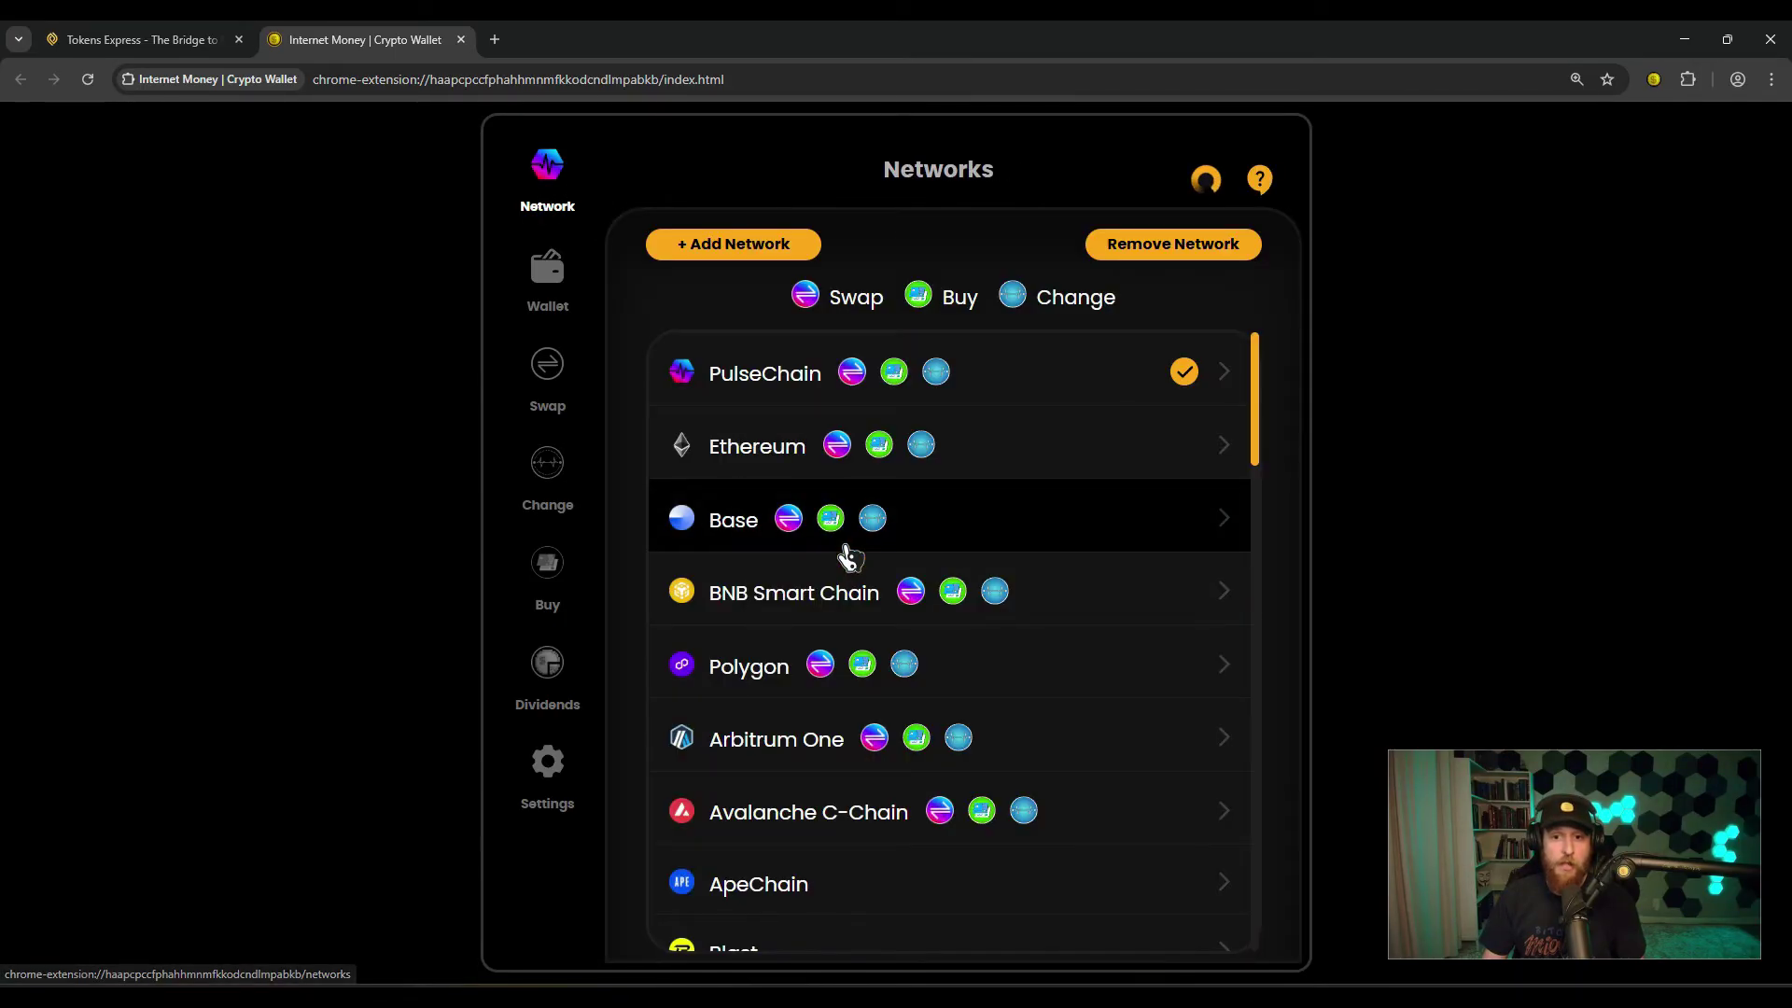
click(548, 280)
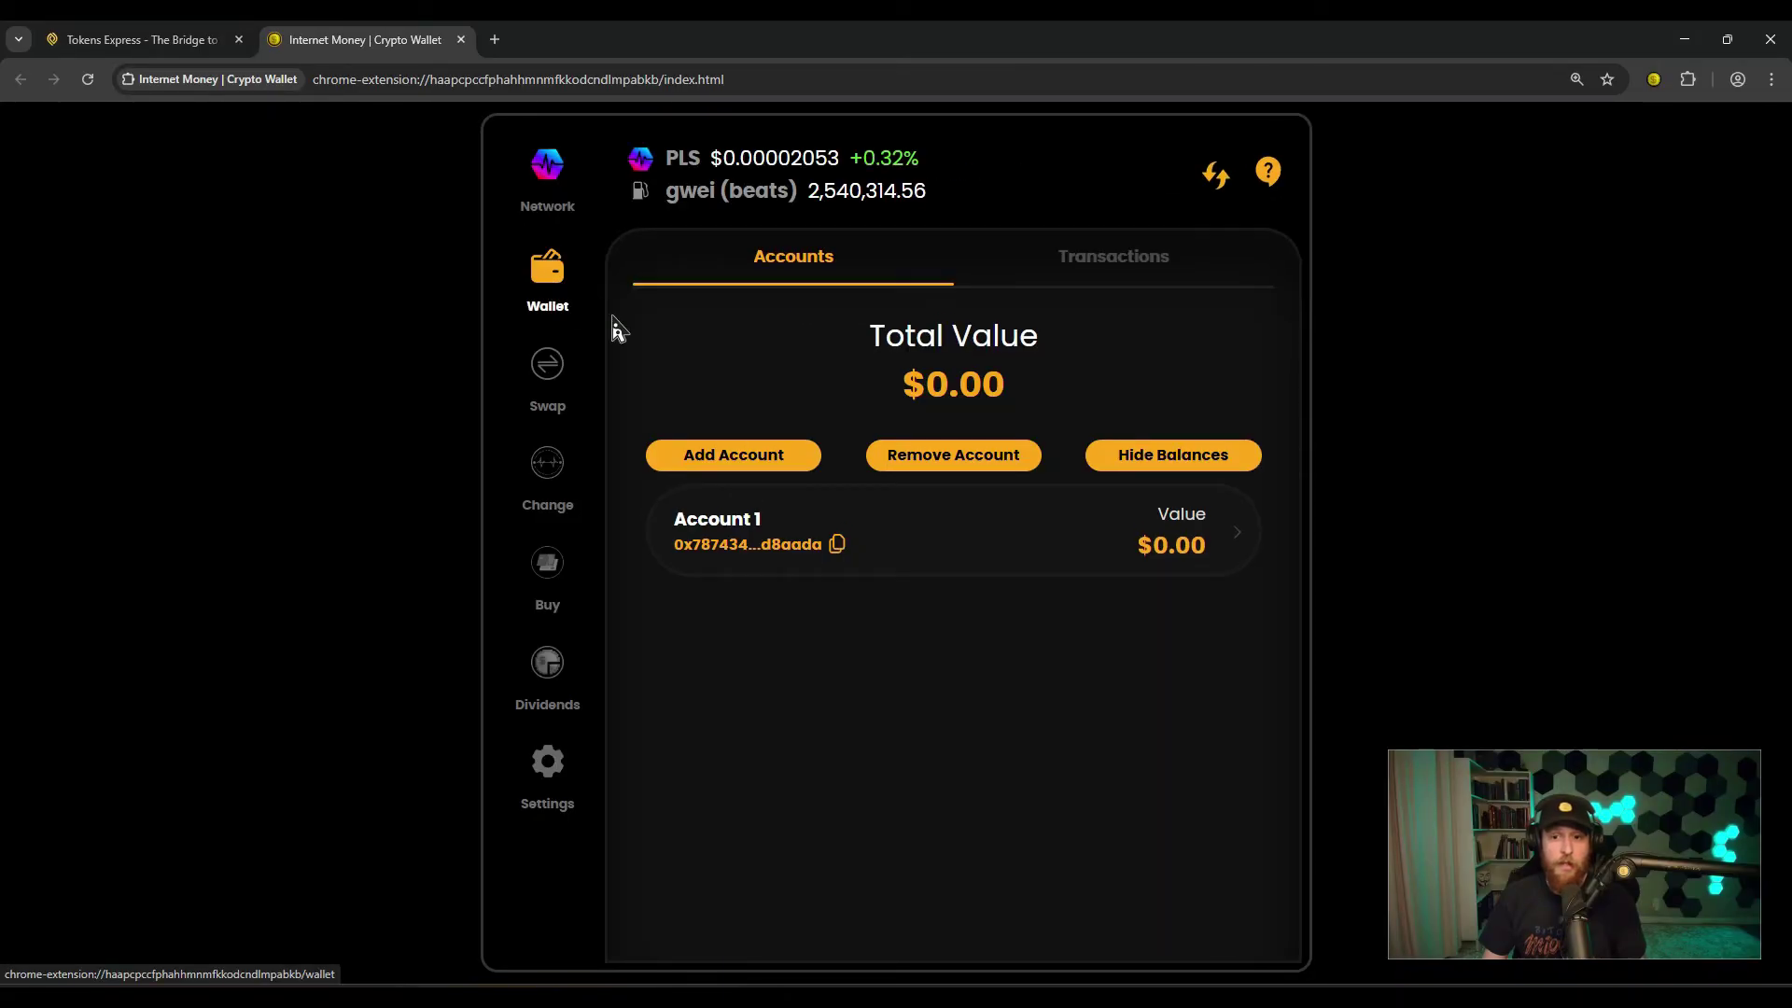
click(1001, 571)
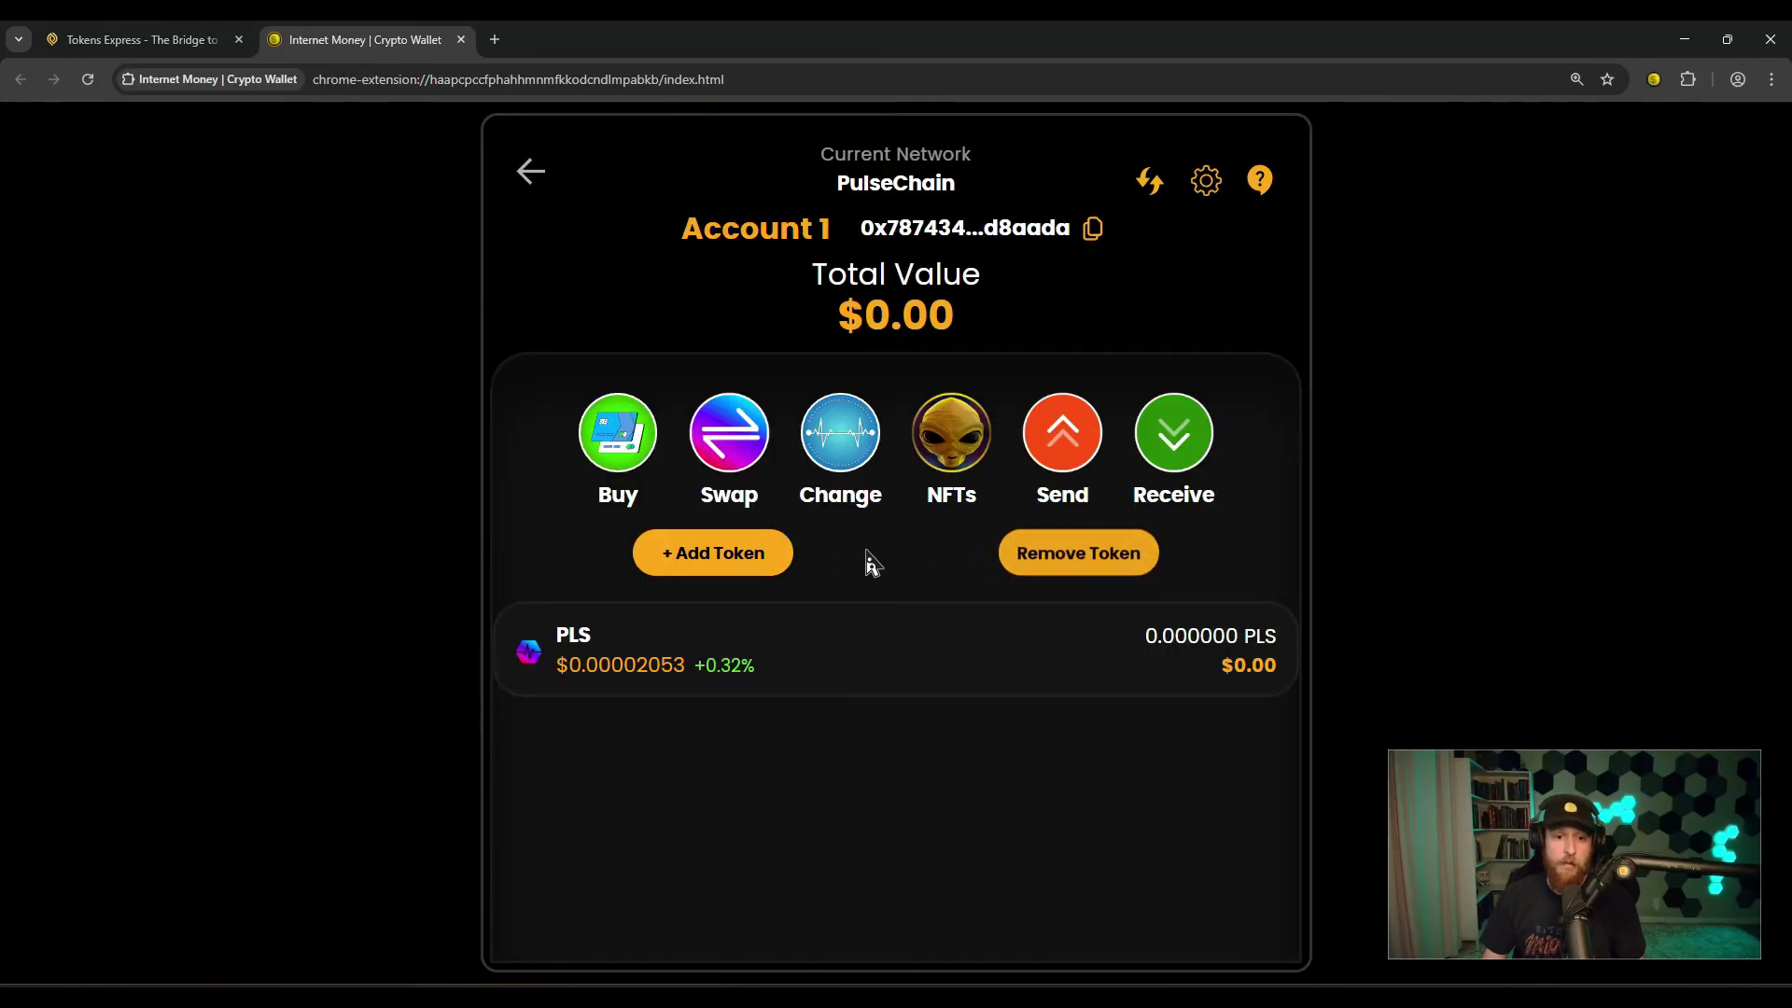
Step: Search 'weth' in Add Token and add eWETH, showing 0.030000 eWETH worth $56.55
click(761, 560)
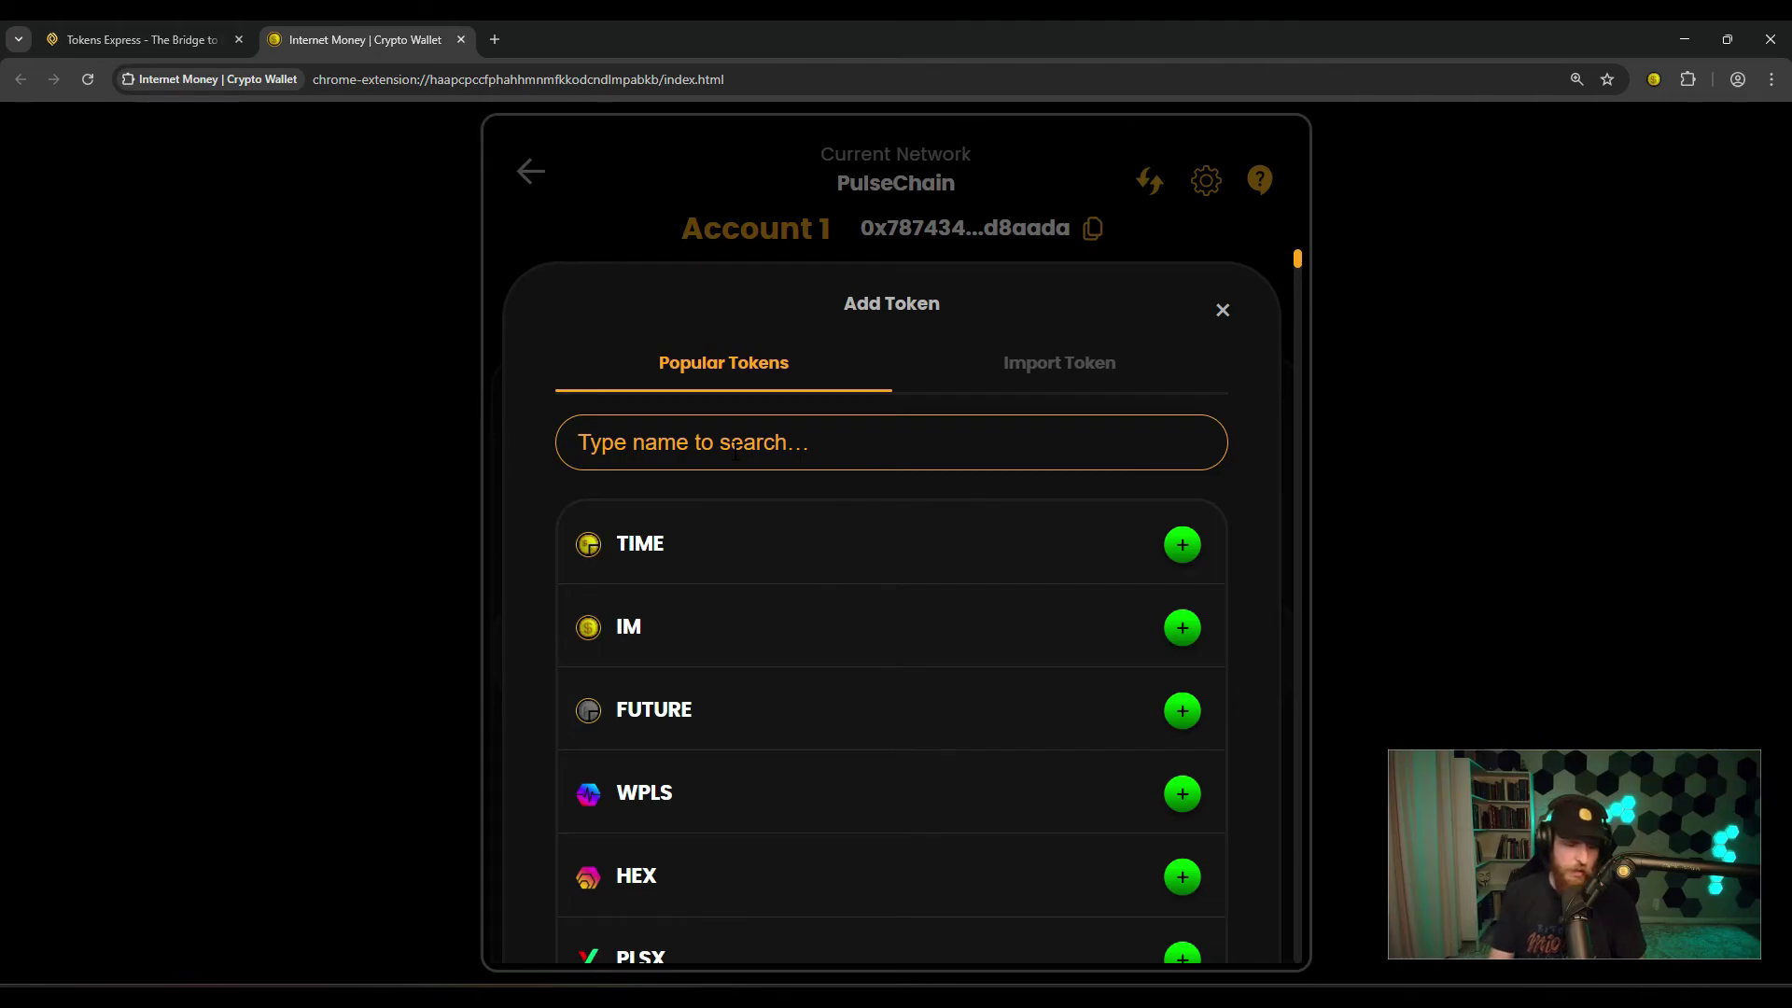
text(weth)
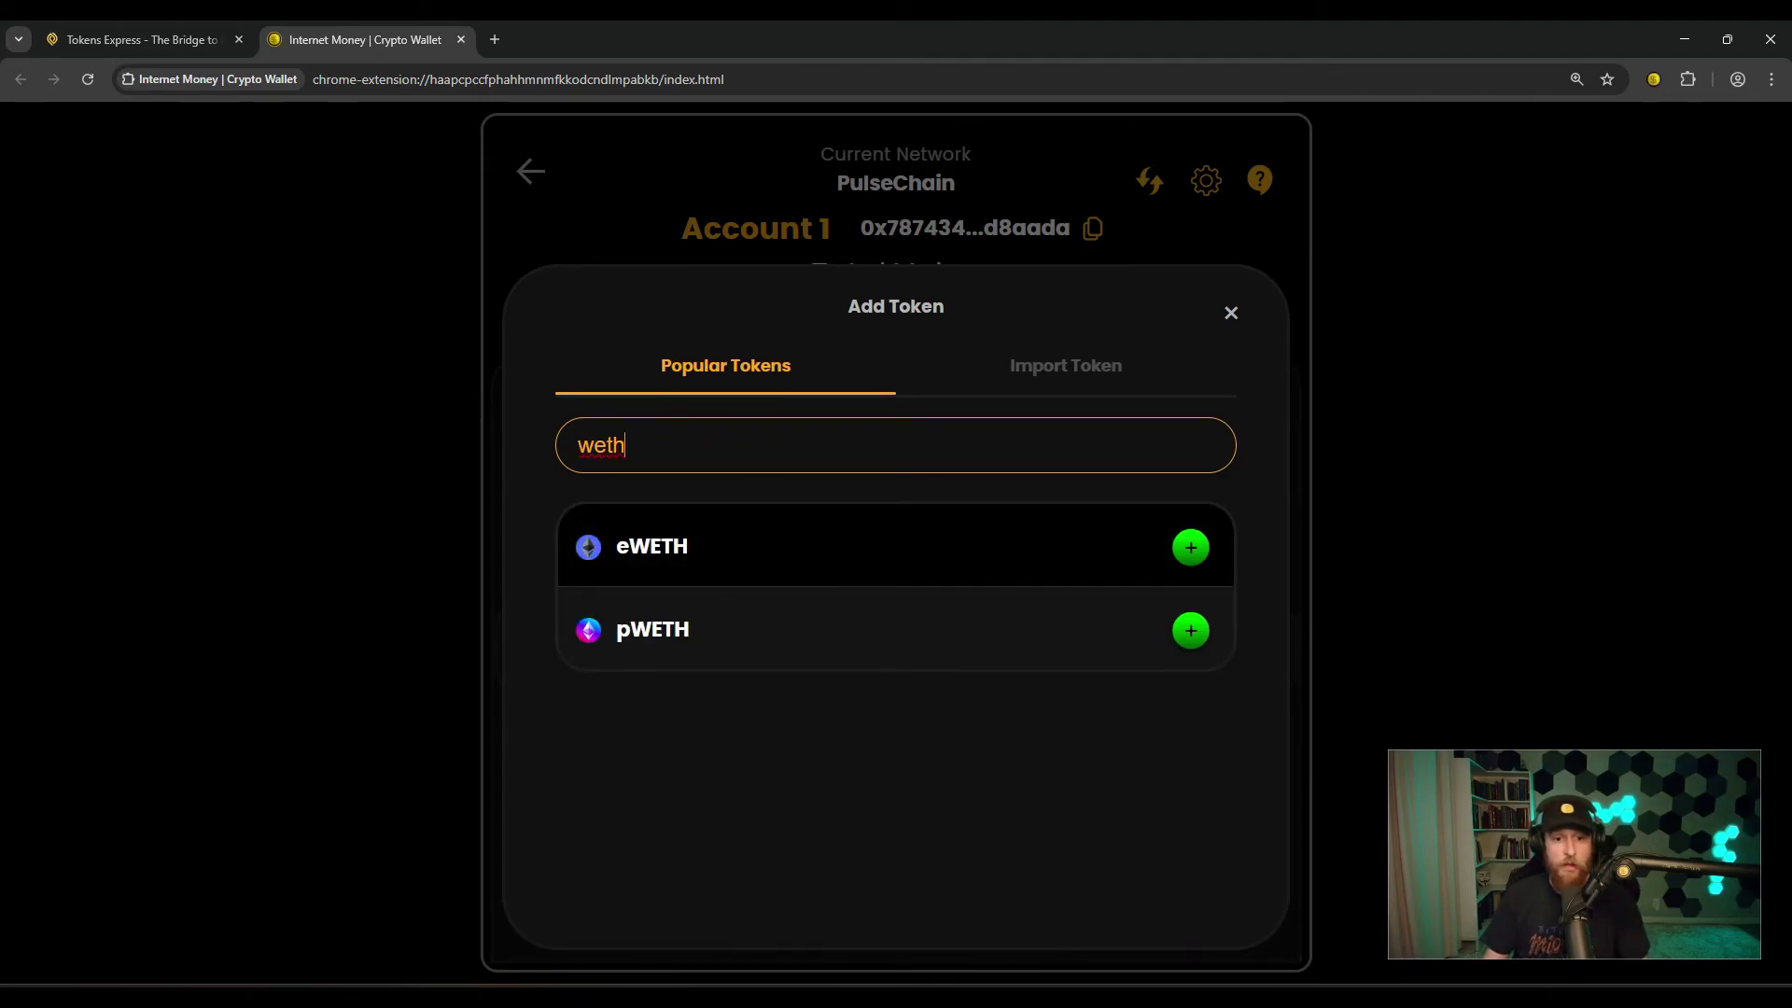
click(1191, 549)
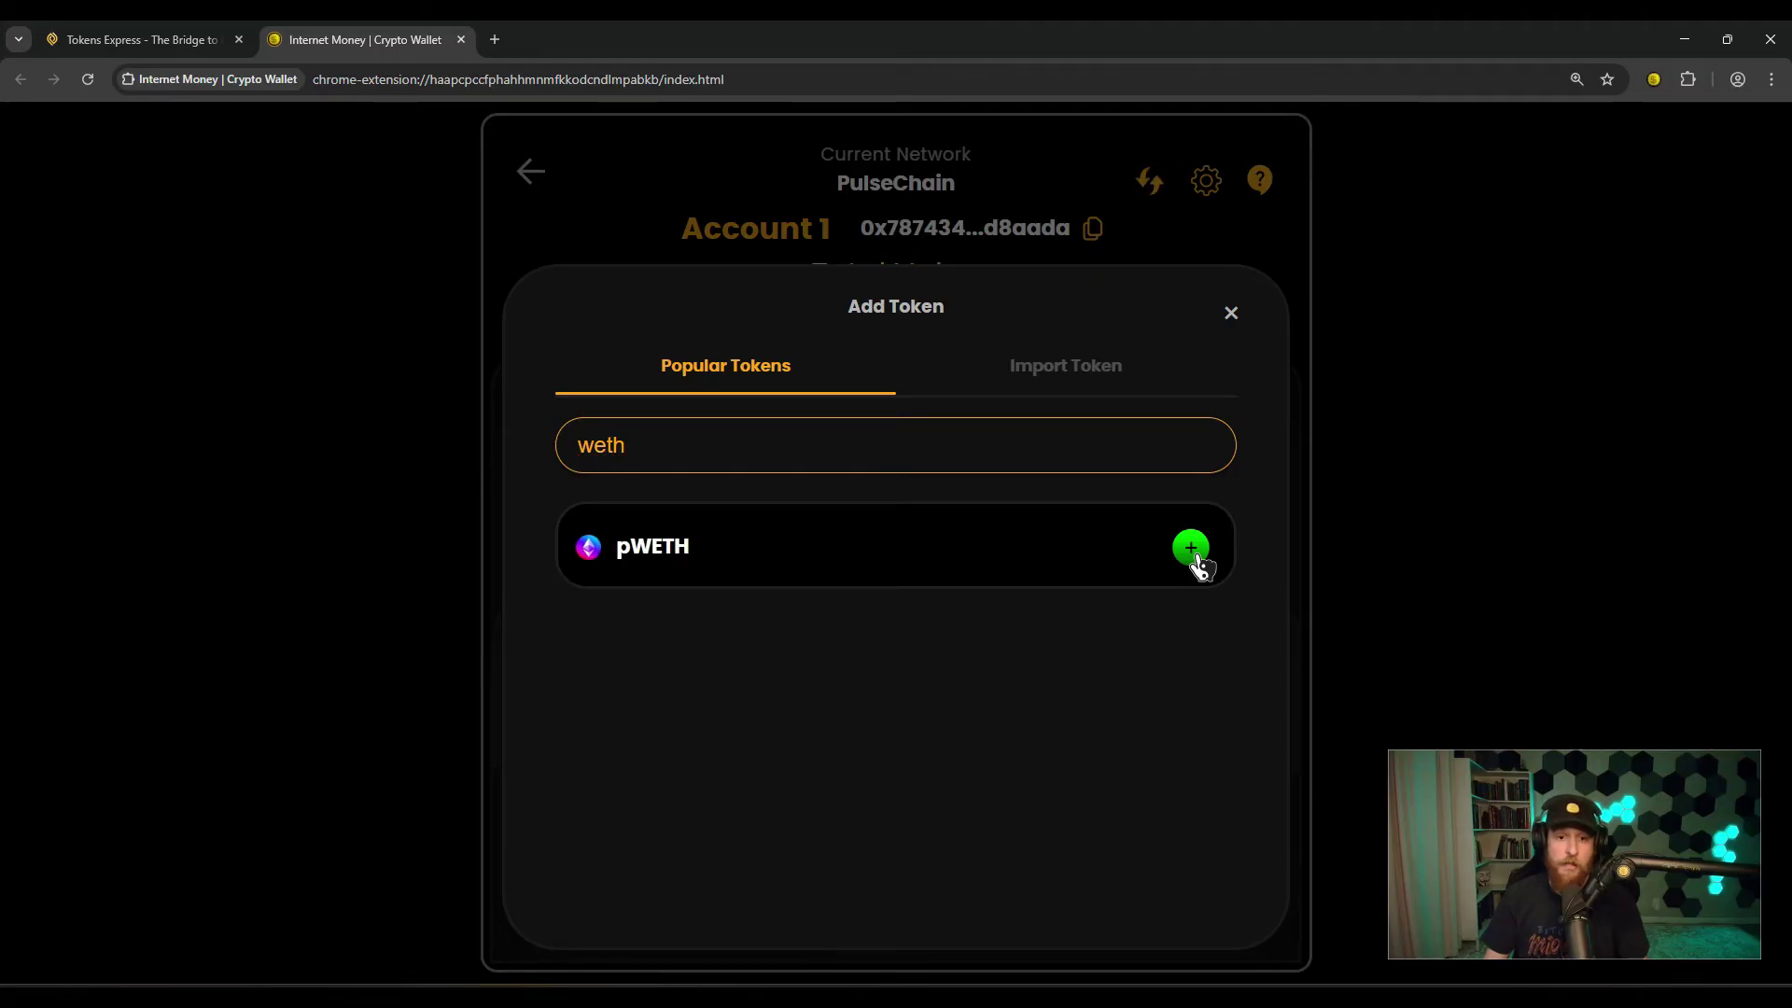
click(1230, 315)
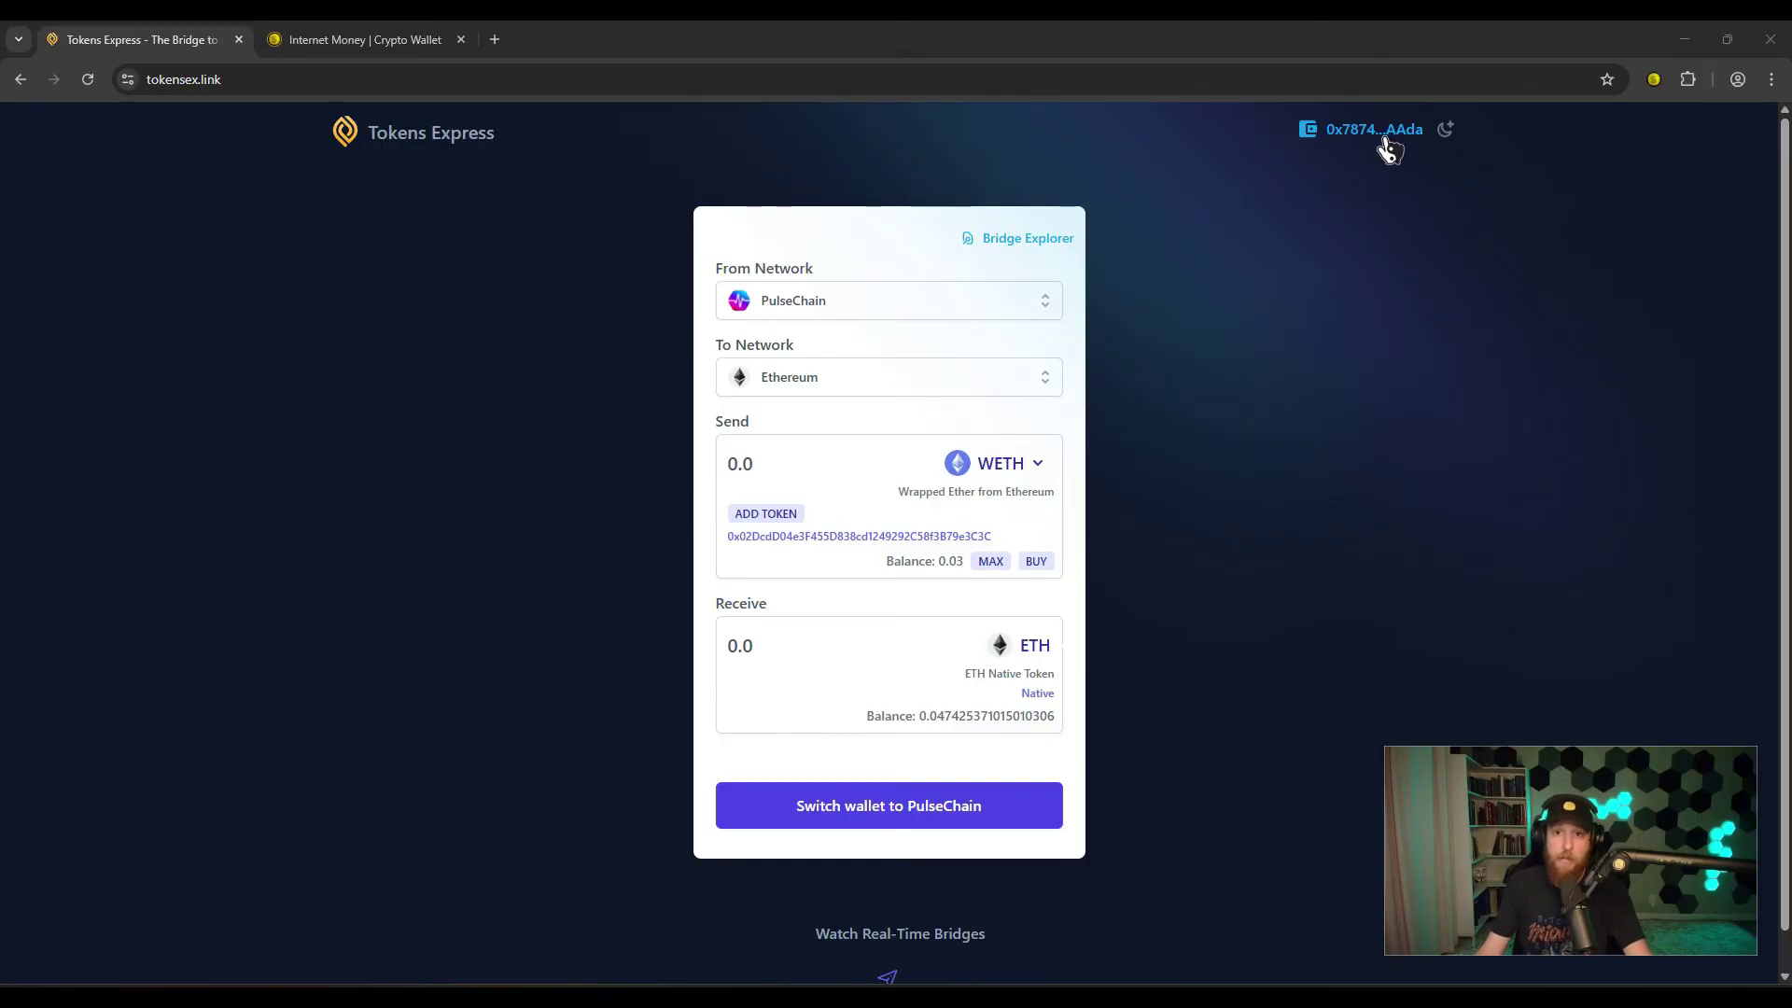
Step: Switch the Tokens Express source network back to Ethereum, bridging ETH to PulseChain
click(1347, 154)
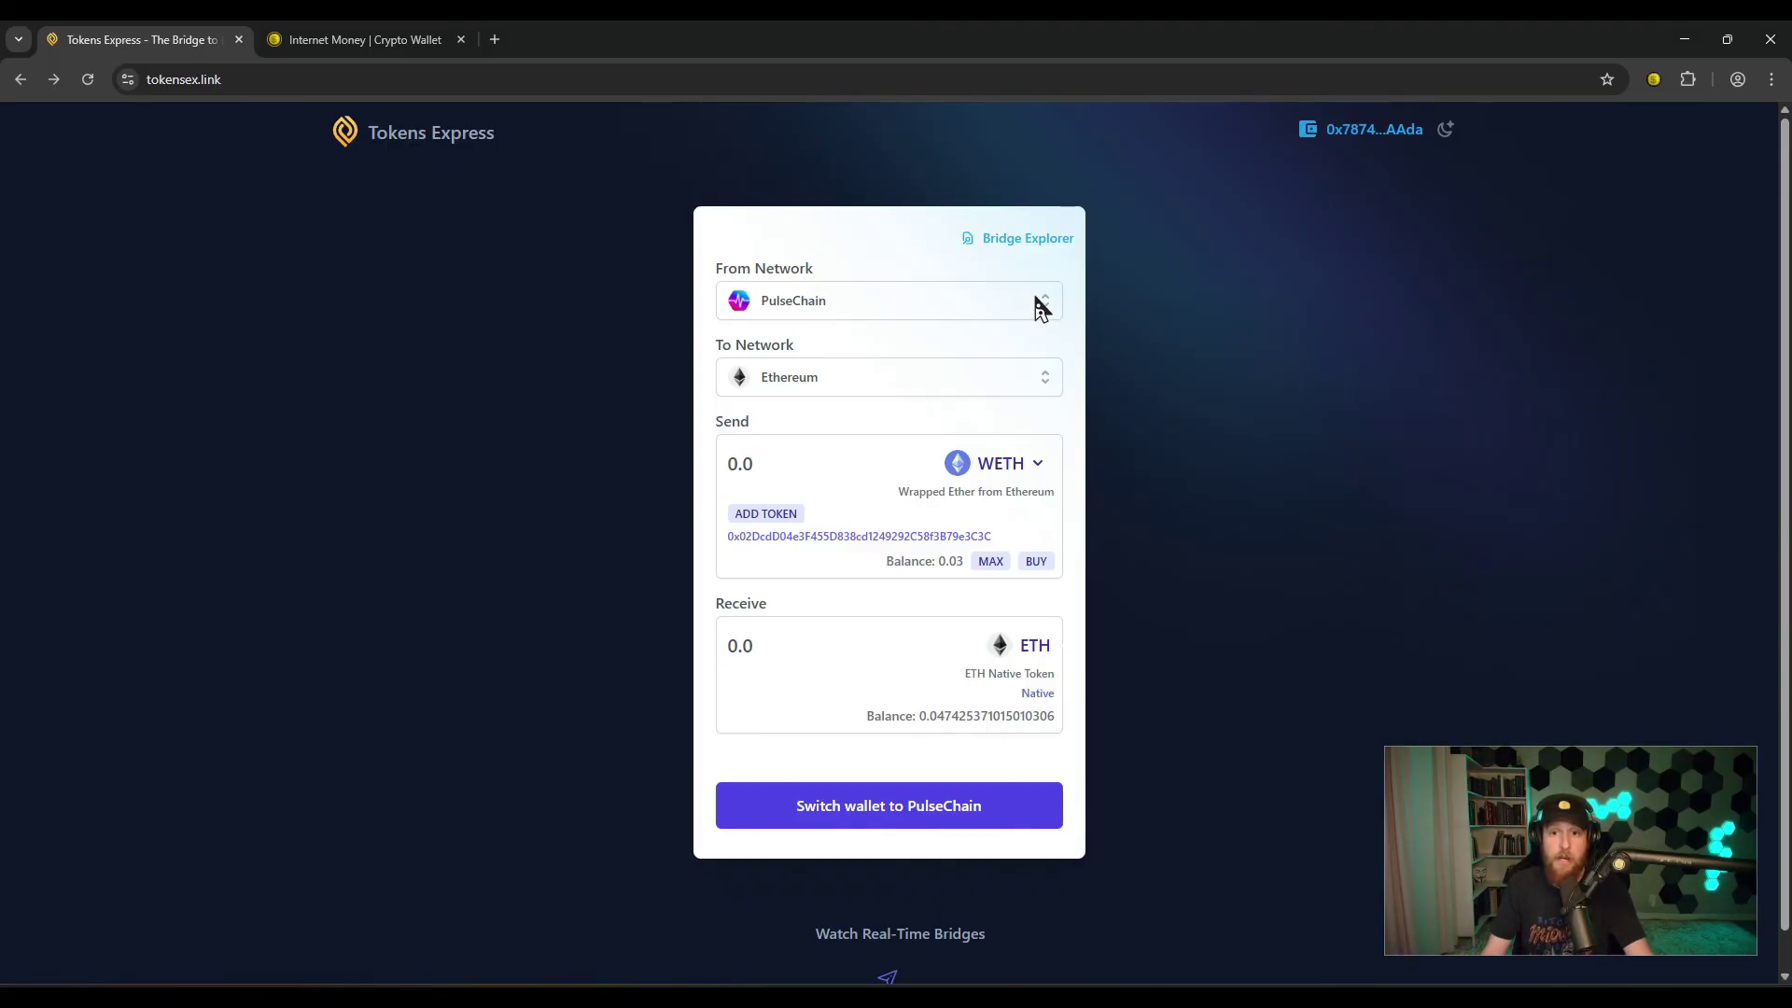
click(1049, 308)
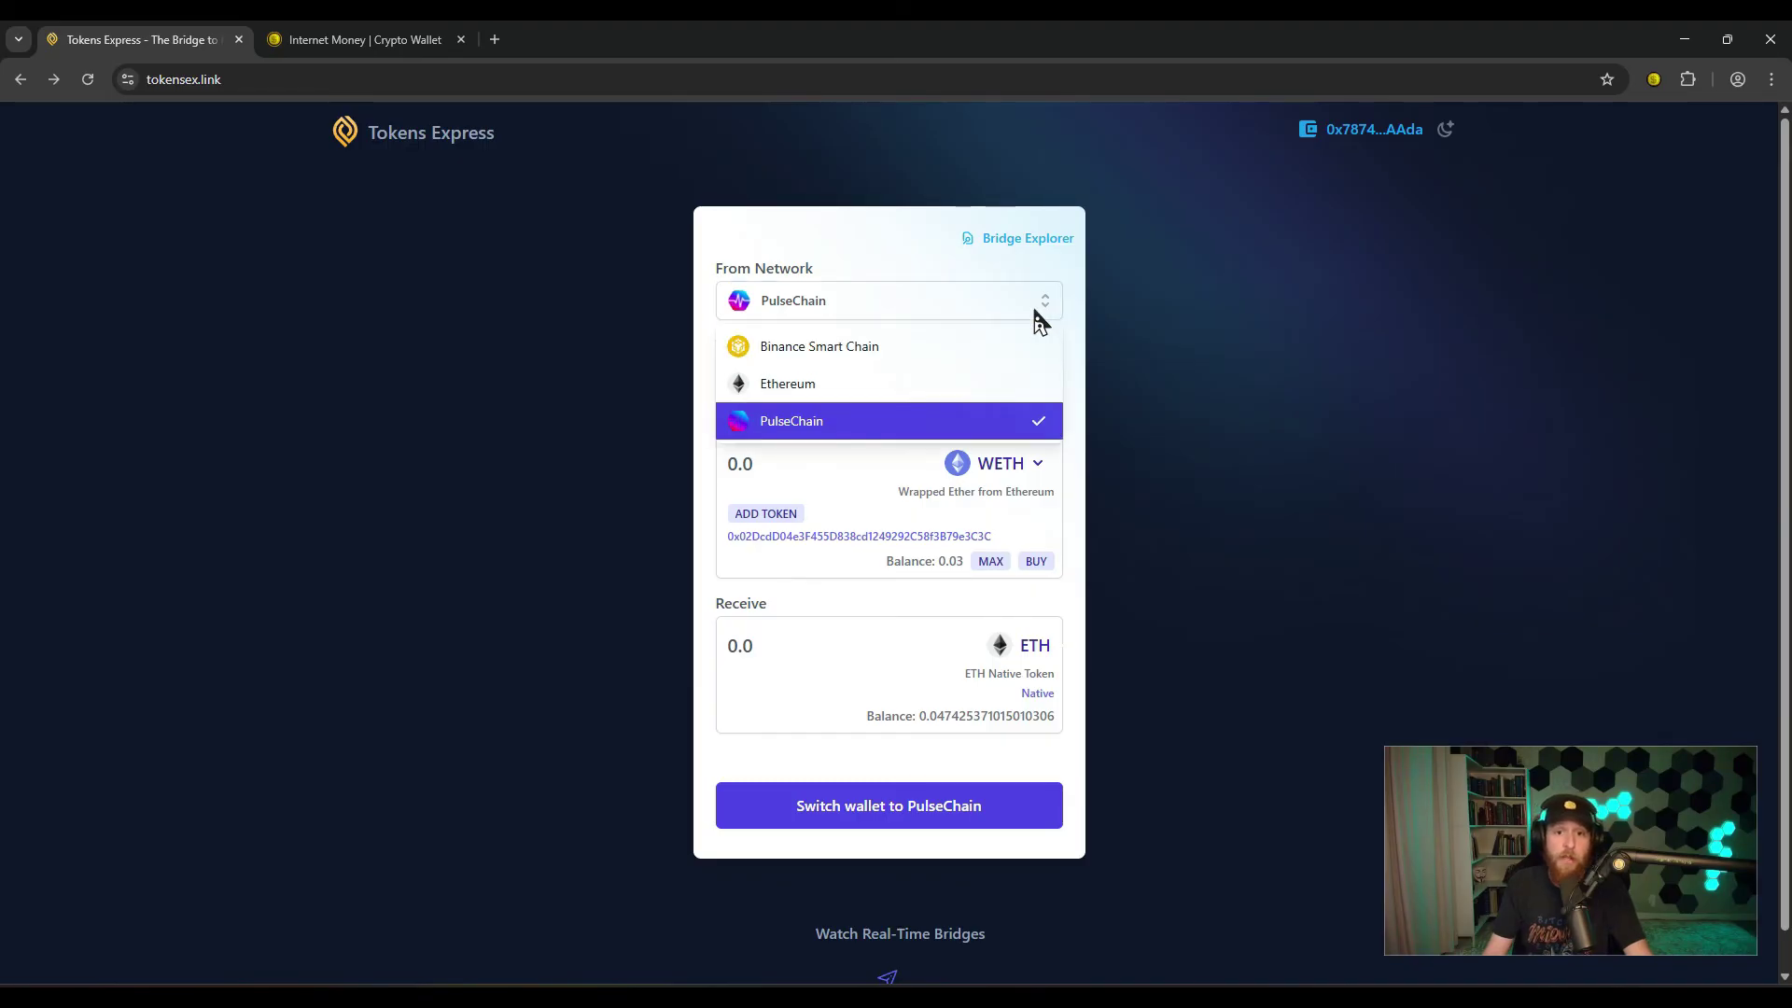
click(868, 381)
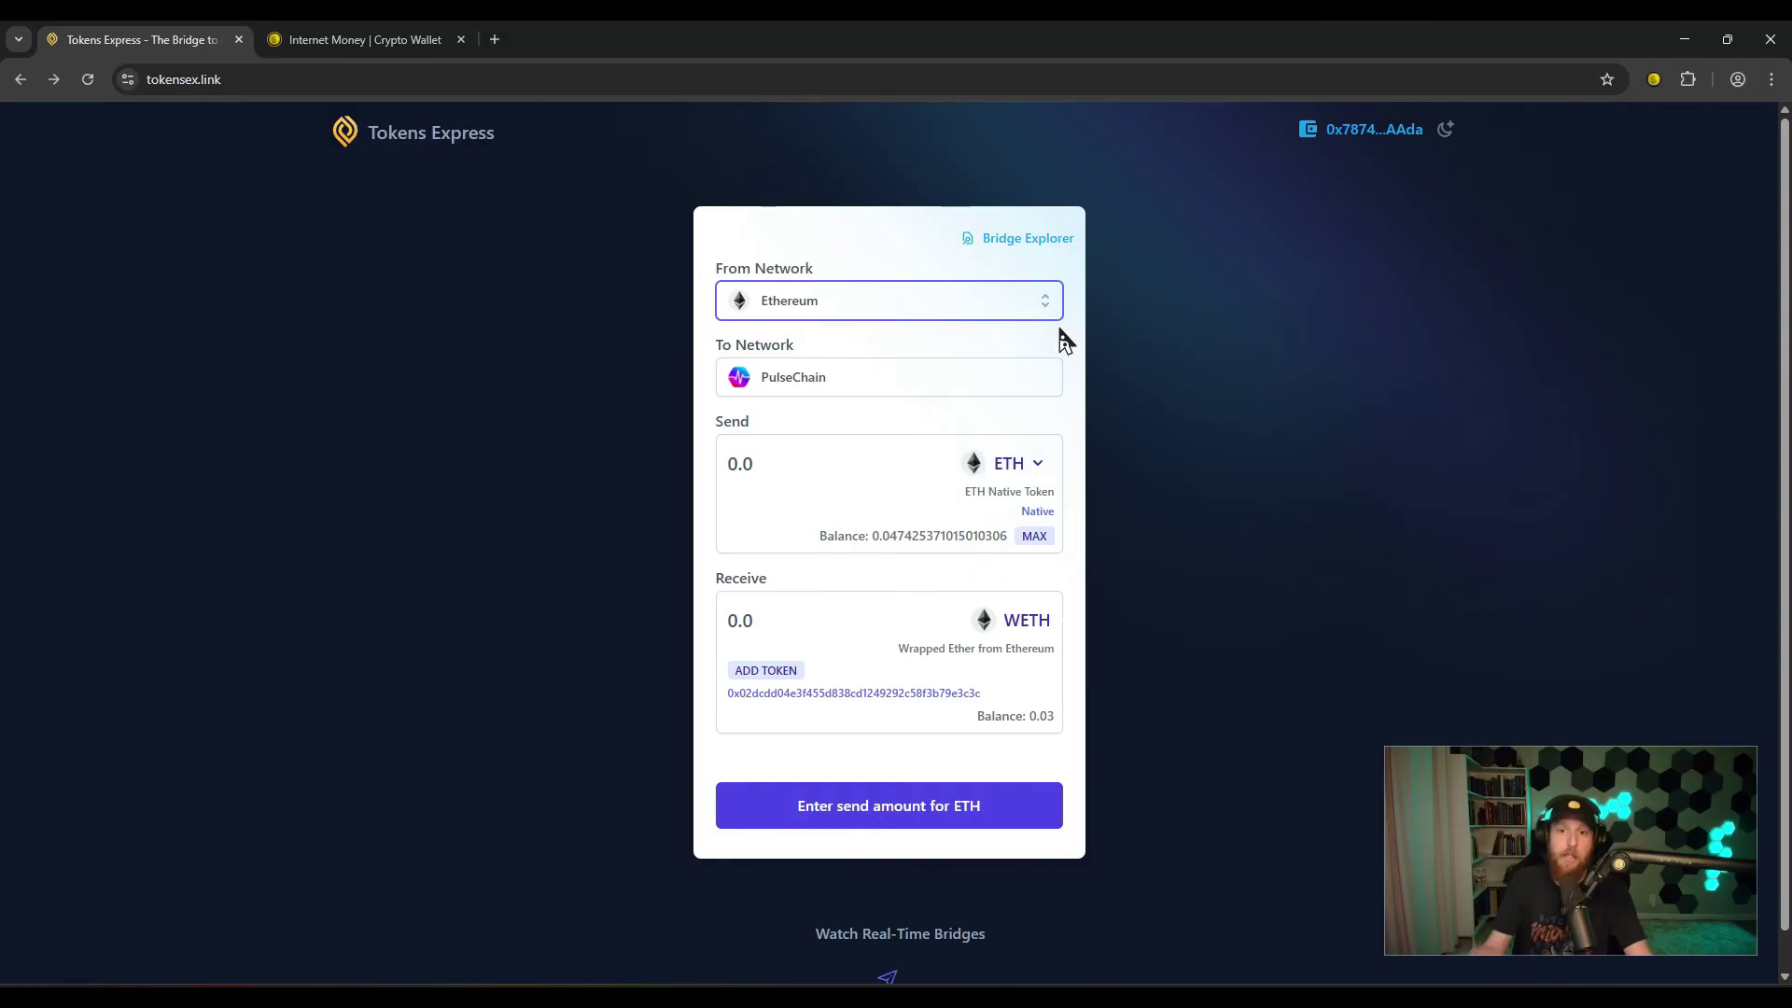
Step: Open the Bridge Explorer to check the 0.03 ETH Ethereum-to-PulseChain transfer
click(1030, 241)
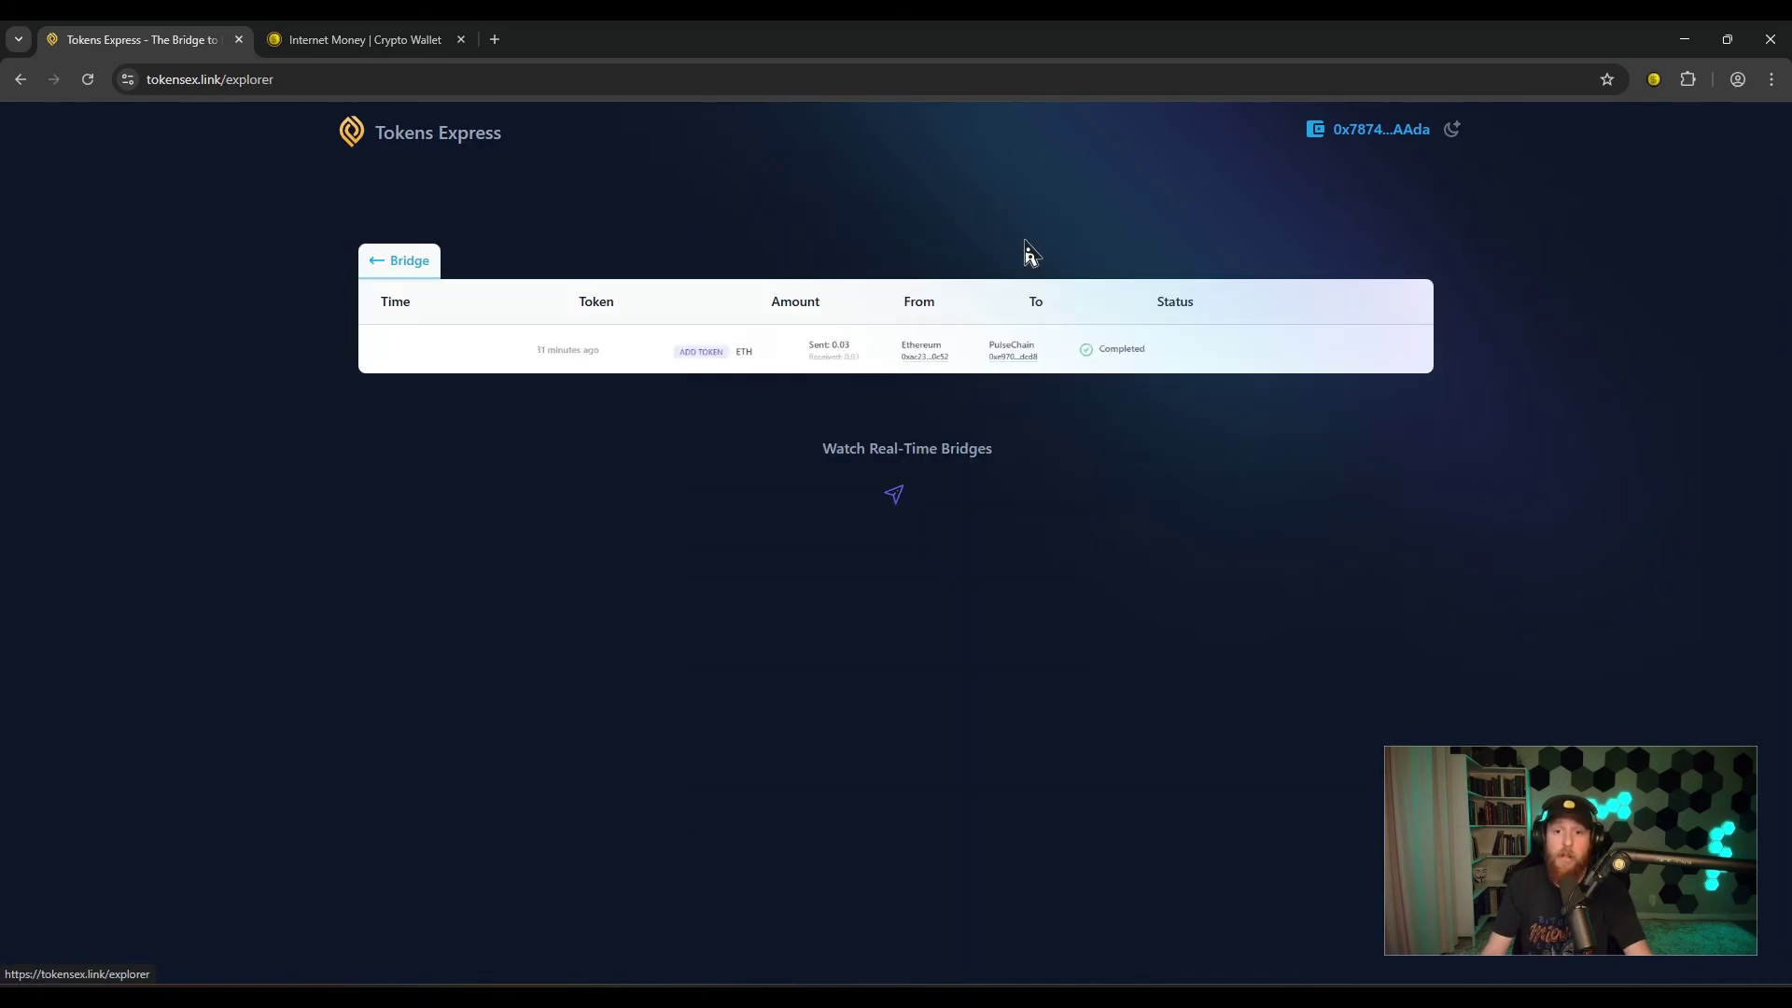